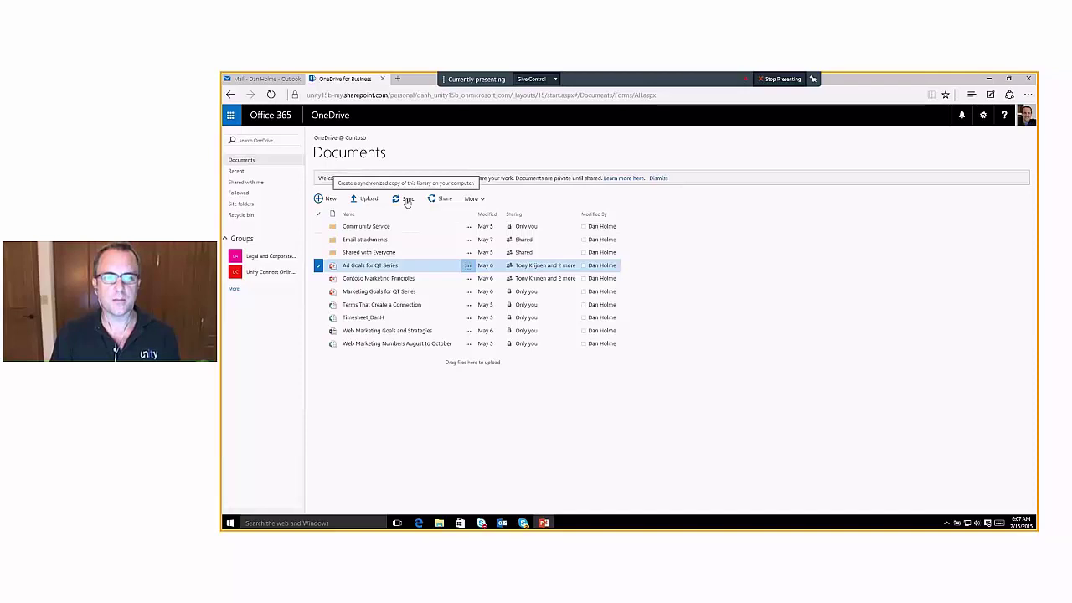
- Sync the OneDrive for Business Documents library to the computer and dismiss the sync window
left_click(407, 202)
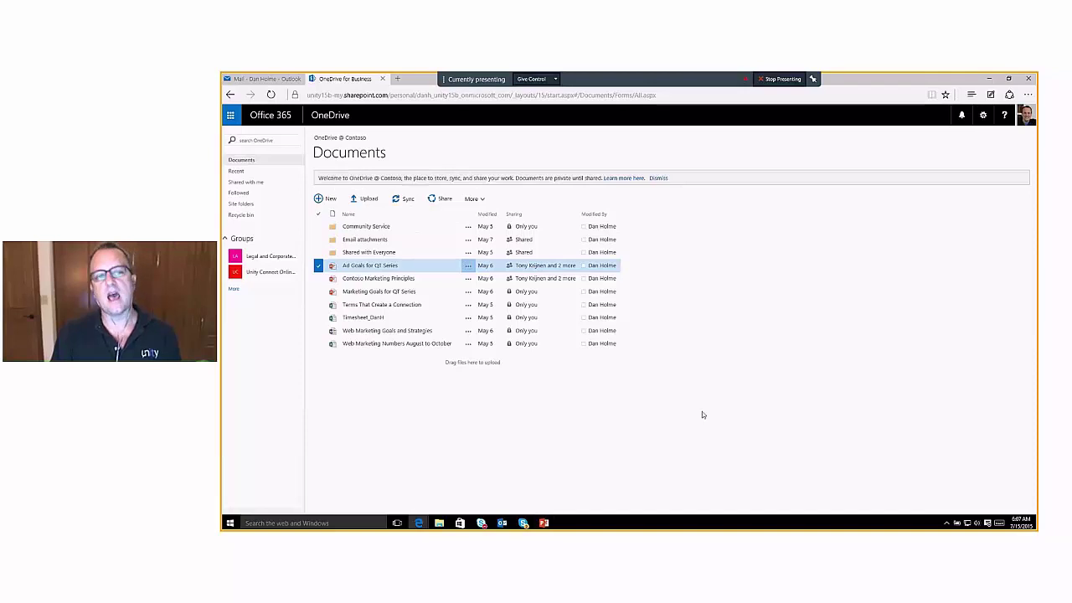
left_click(704, 313)
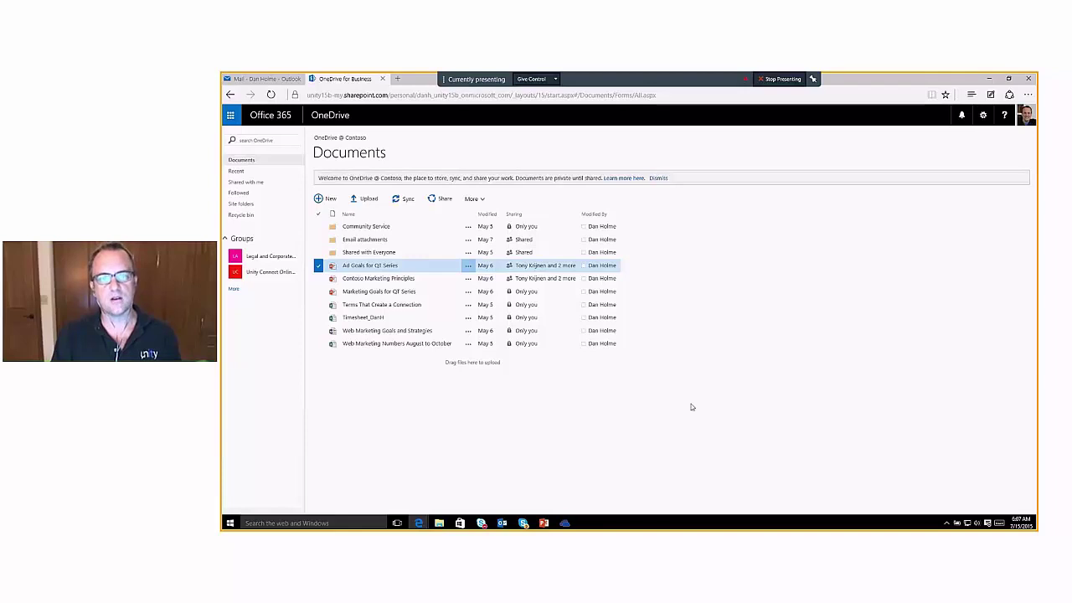
left_click(566, 521)
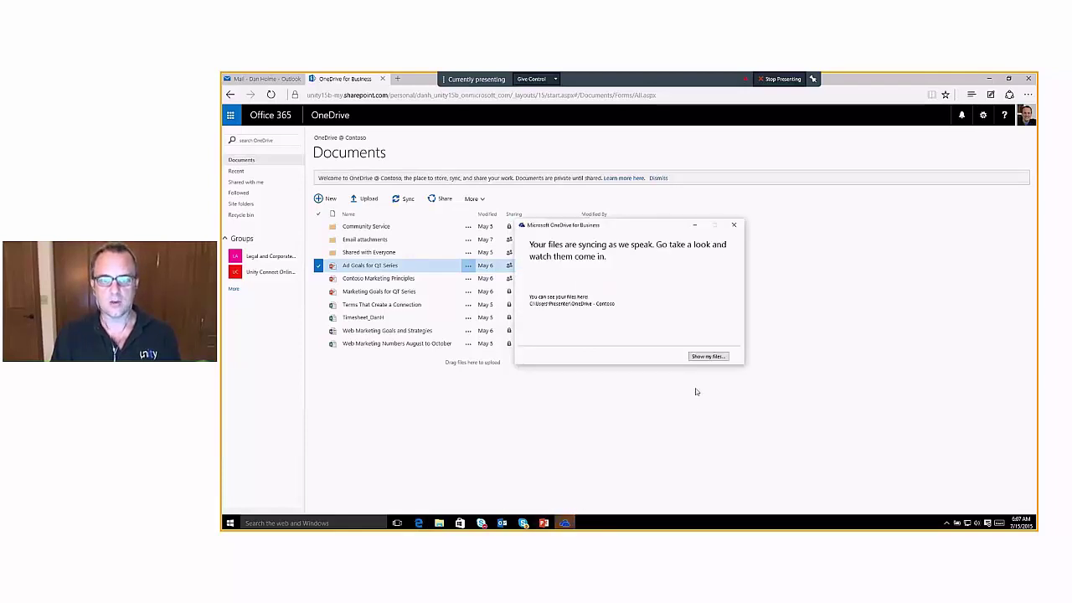
left_click(734, 224)
- Show the synced OneDrive - Contoso folder in a maximized File Explorer window
mouse_move(439, 521)
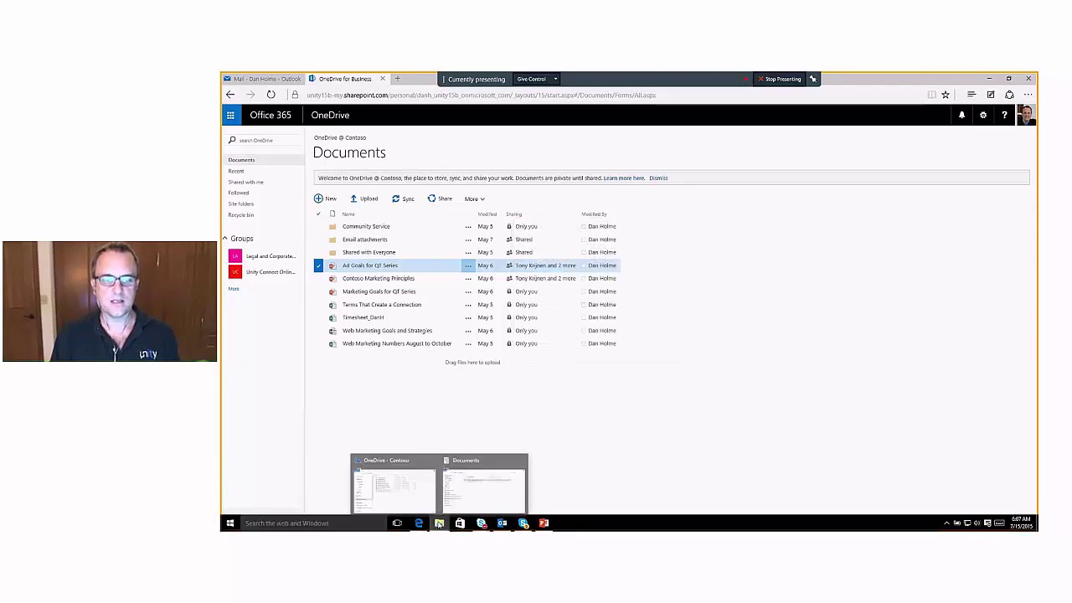
left_click(476, 498)
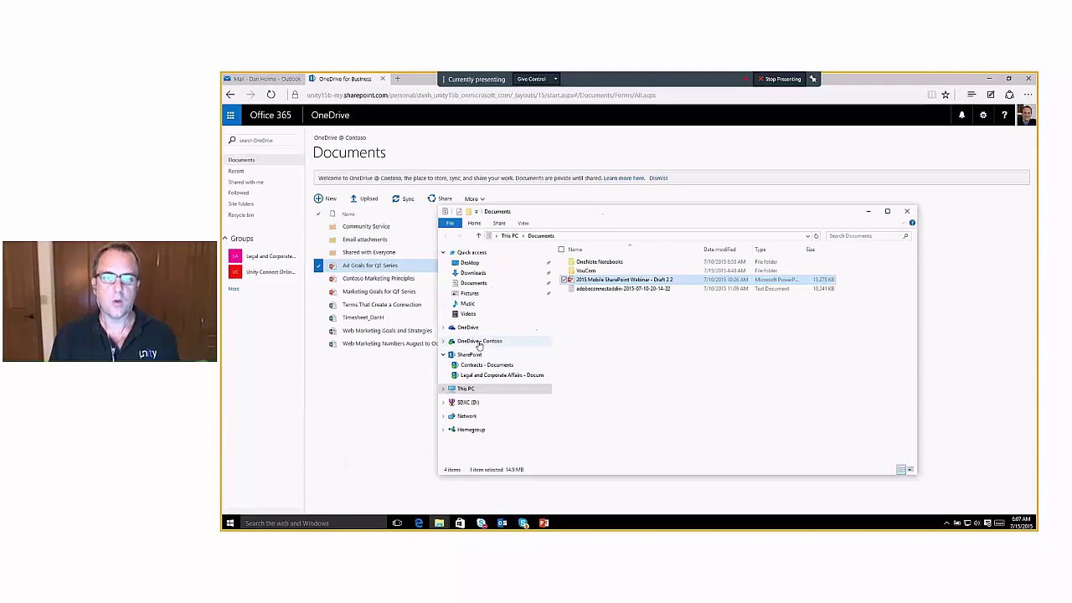
left_click(479, 342)
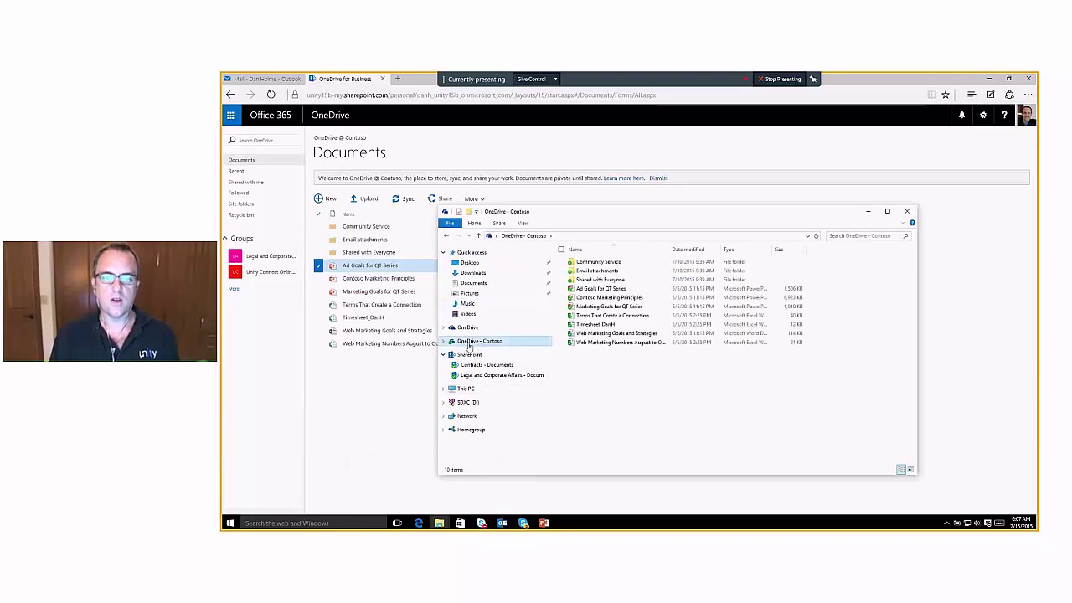
double_click(568, 212)
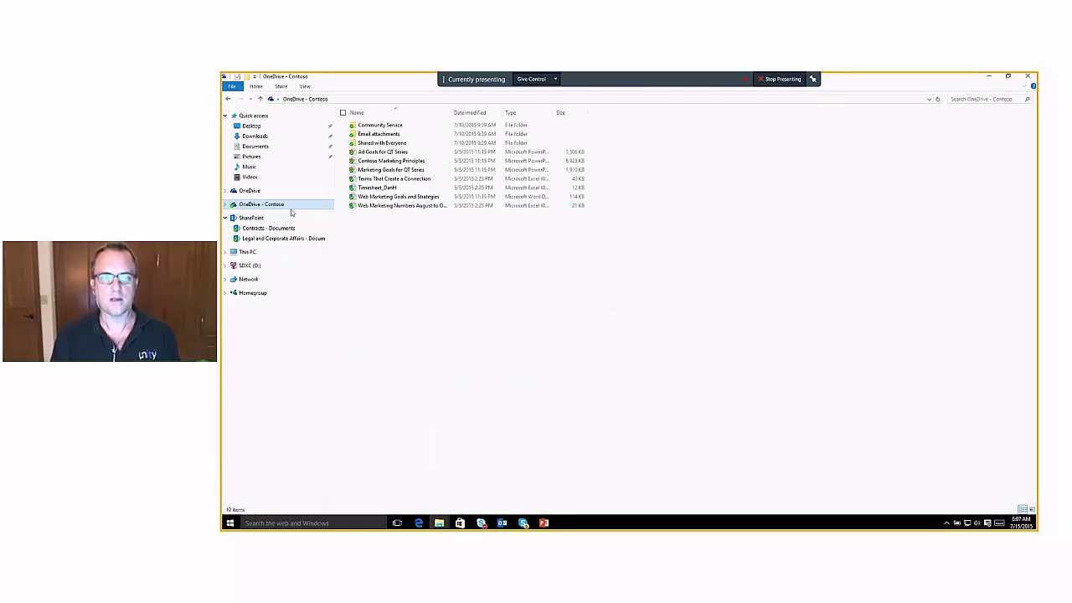
left_click_drag(436, 243, 368, 124)
left_click(401, 246)
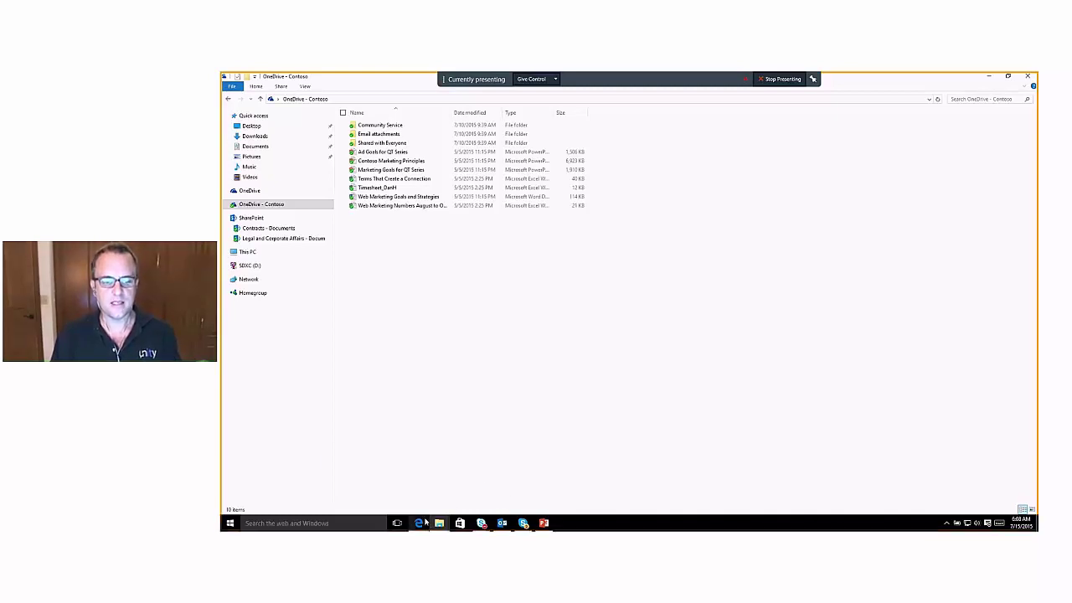
- Switch to the browser, return to the Legal department site and open the Documents library of its Contracts site
mouse_move(423, 523)
left_click(387, 490)
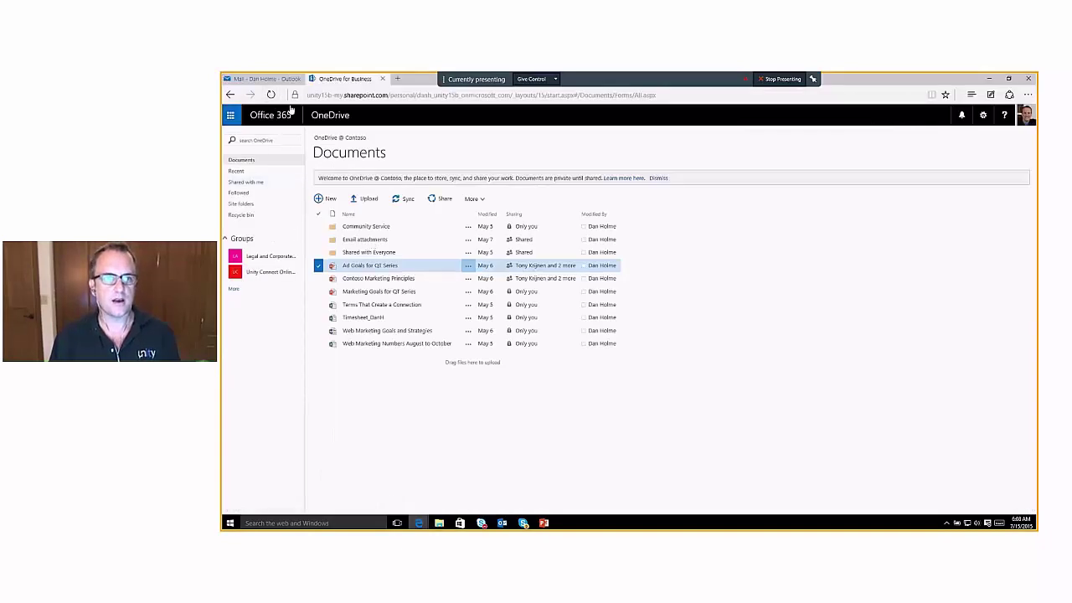
left_click(229, 95)
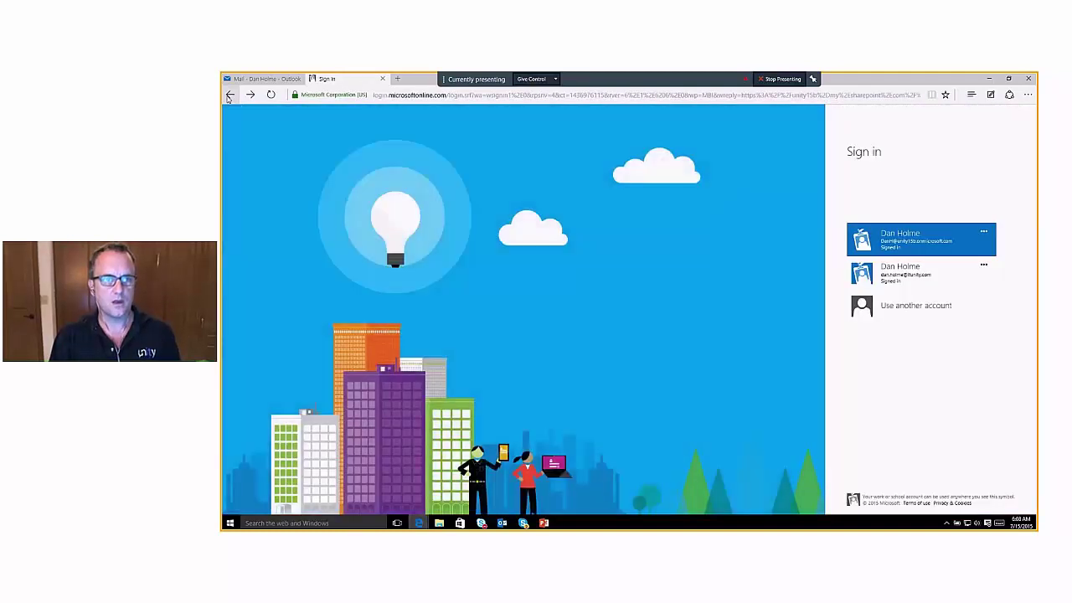
left_click(230, 94)
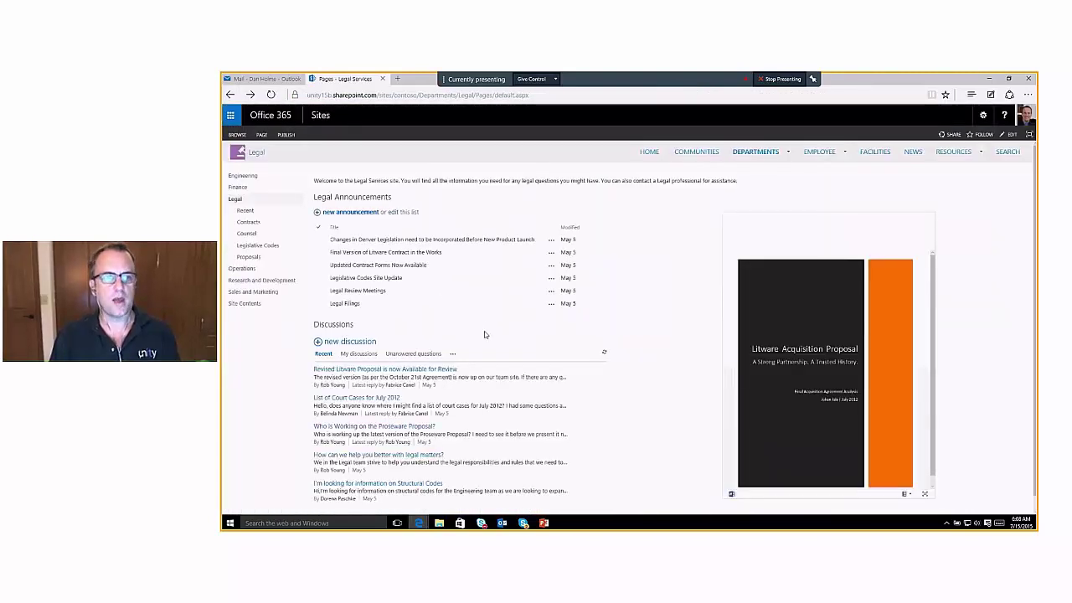
left_click(249, 223)
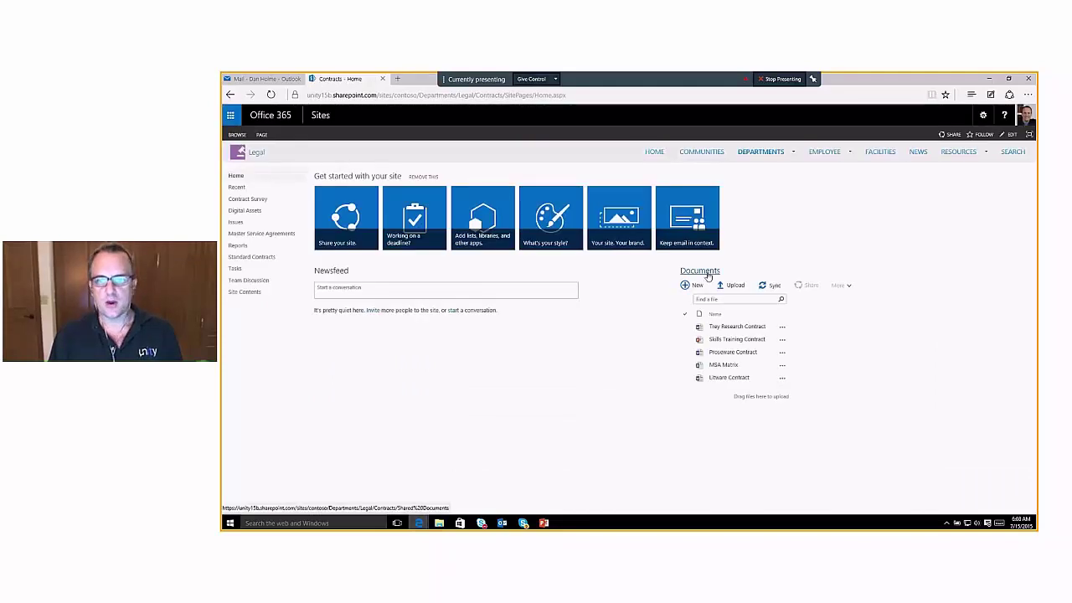
left_click(708, 275)
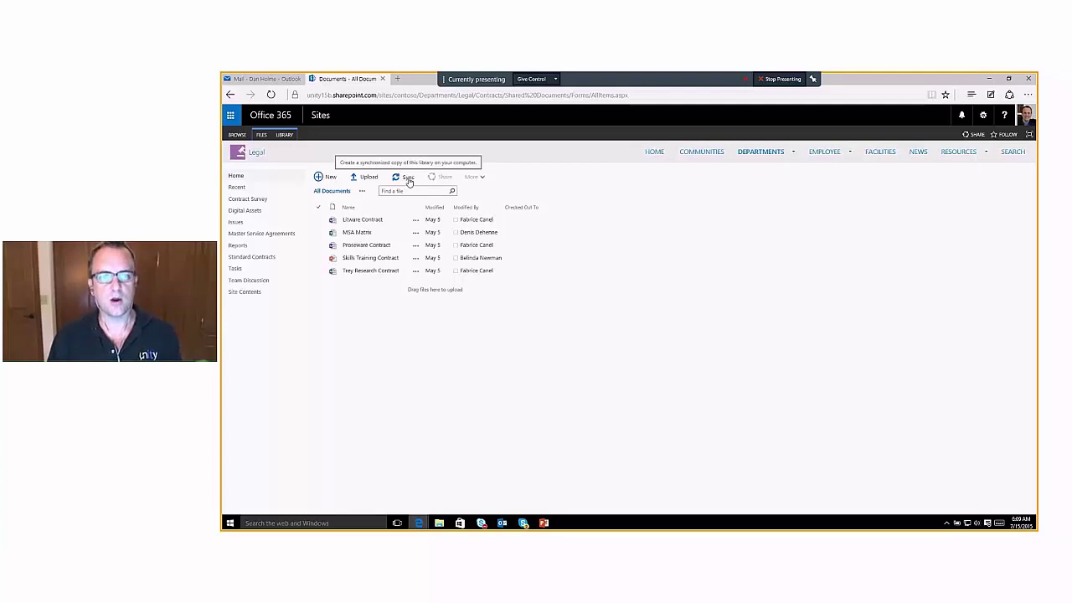
- View the synced Contracts - Documents library in a maximized File Explorer window, then minimize that window
mouse_move(441, 523)
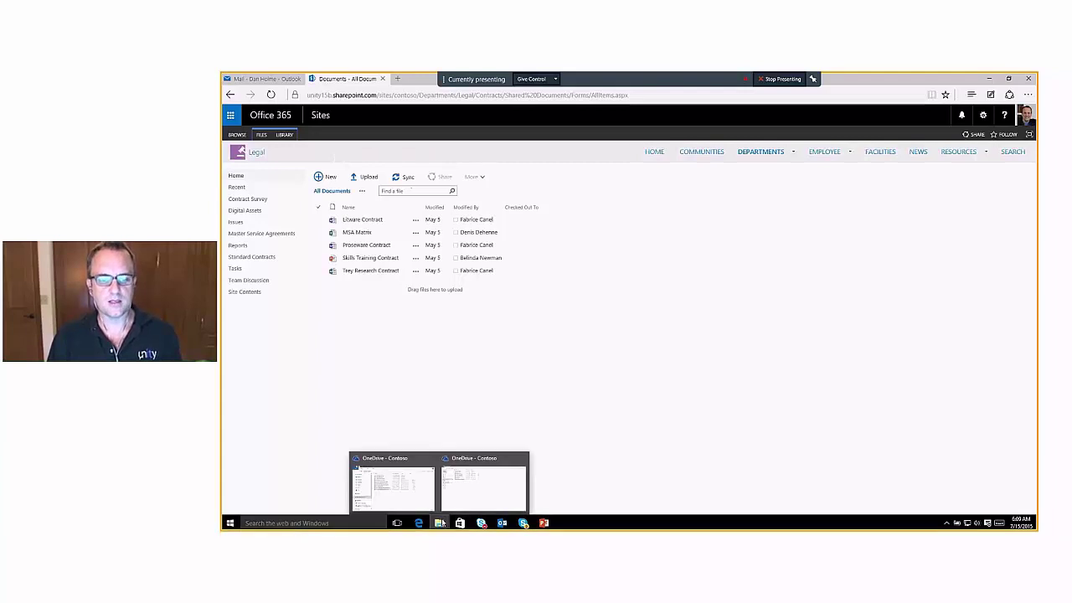
left_click(409, 490)
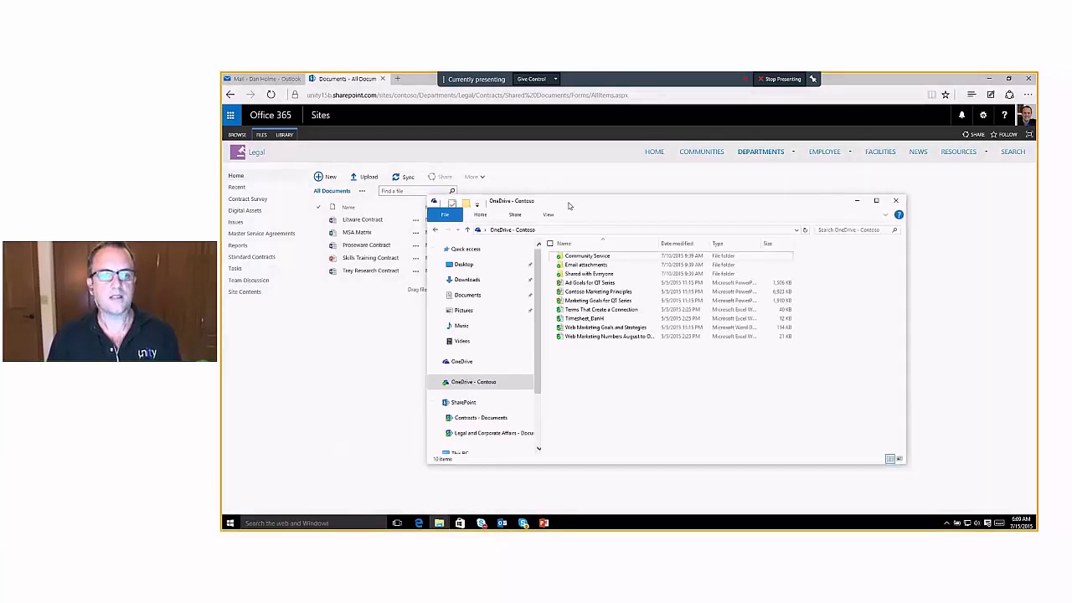
double_click(636, 200)
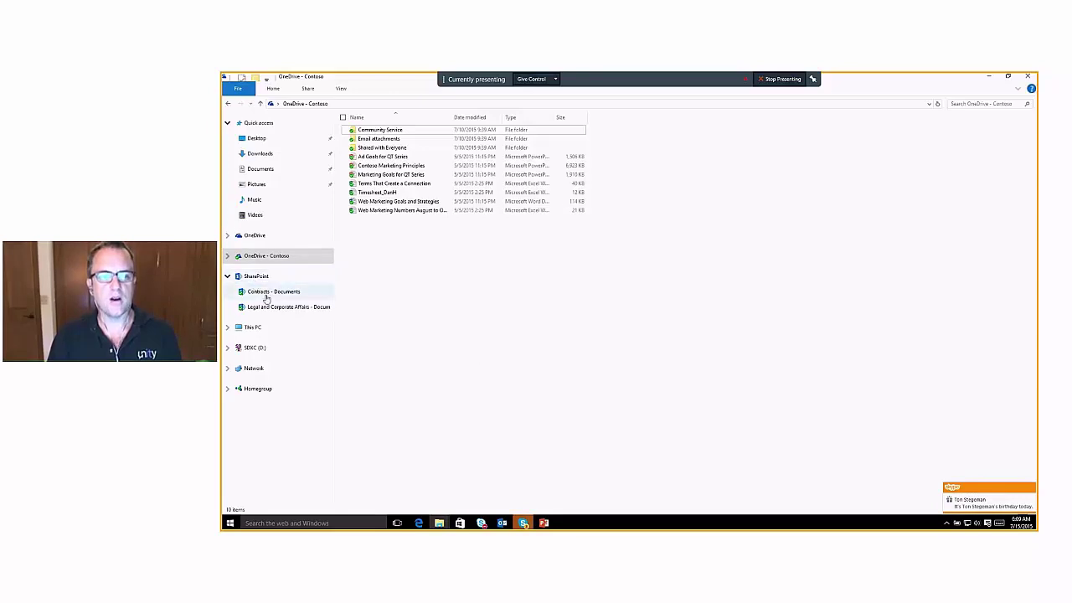
left_click(266, 295)
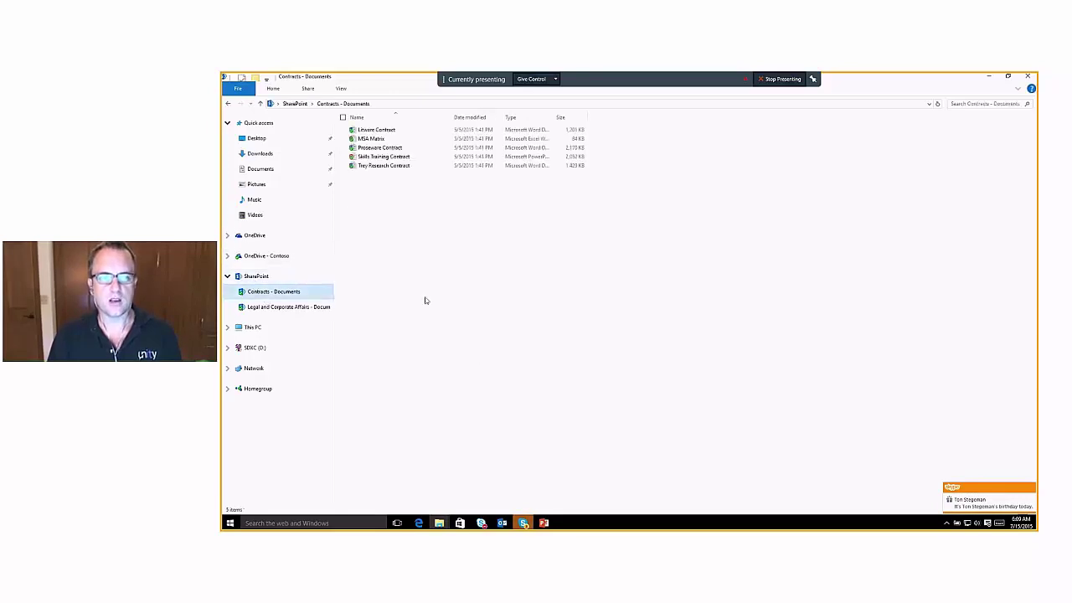
key("alt+Tab")
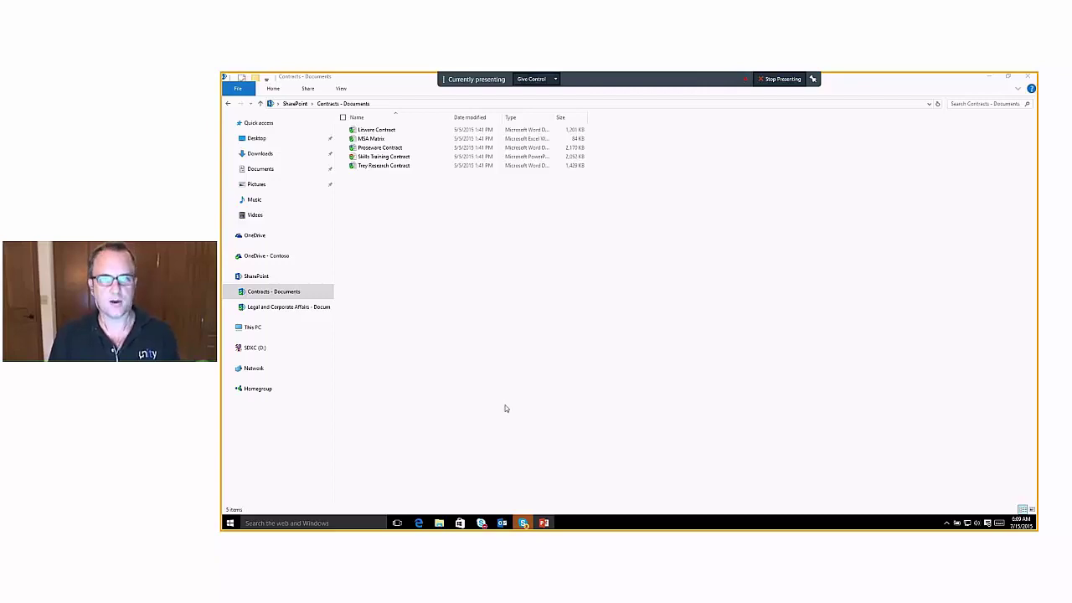
left_click(992, 78)
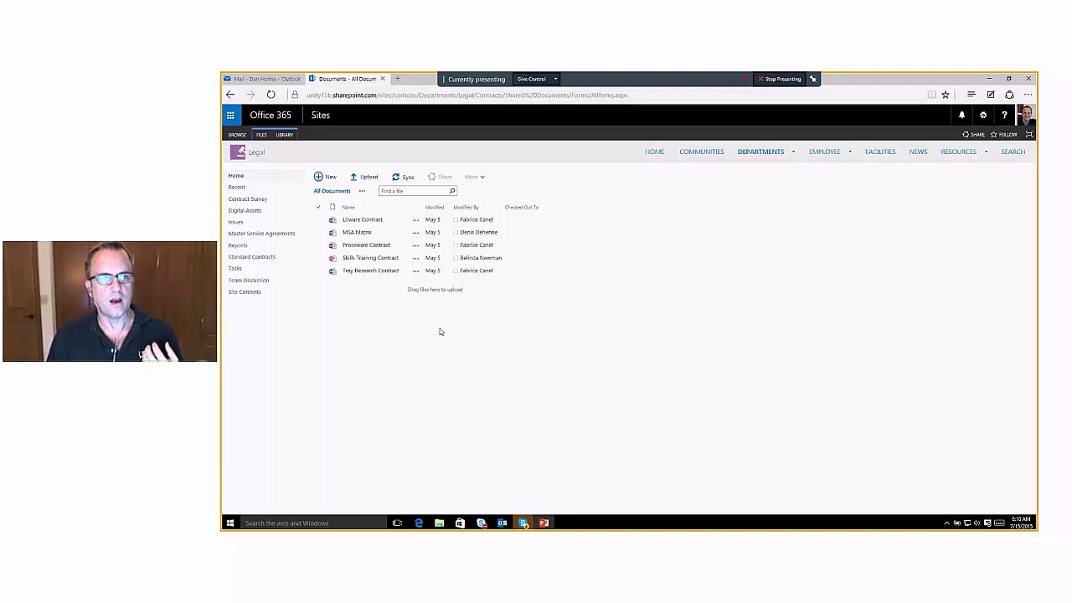
- Switch to Outlook mail in the browser and open the files of the Legal and Corporate Affairs group
left_click(266, 80)
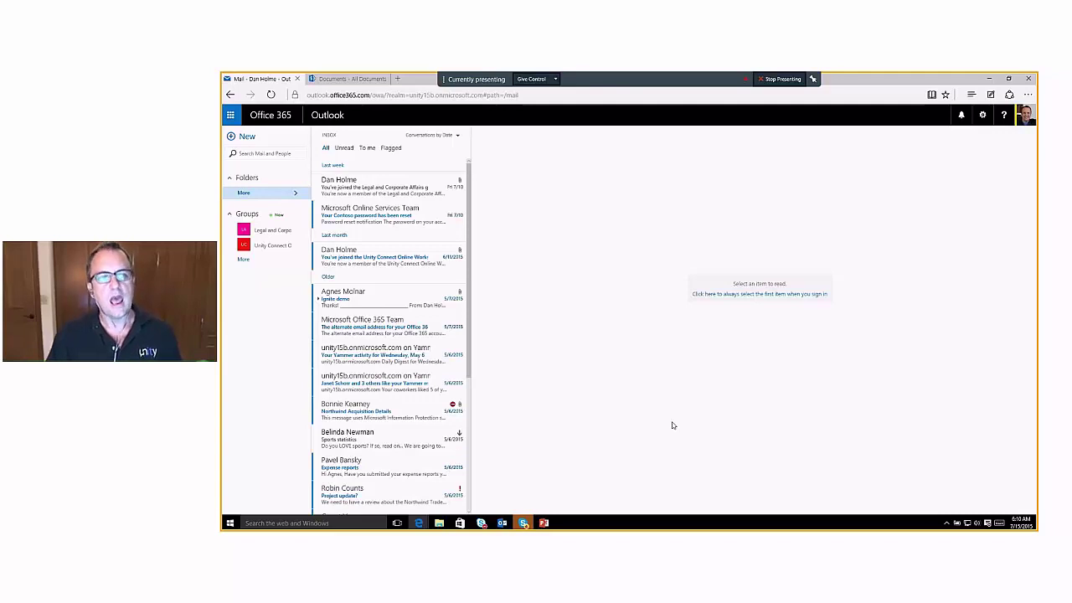
left_click(276, 230)
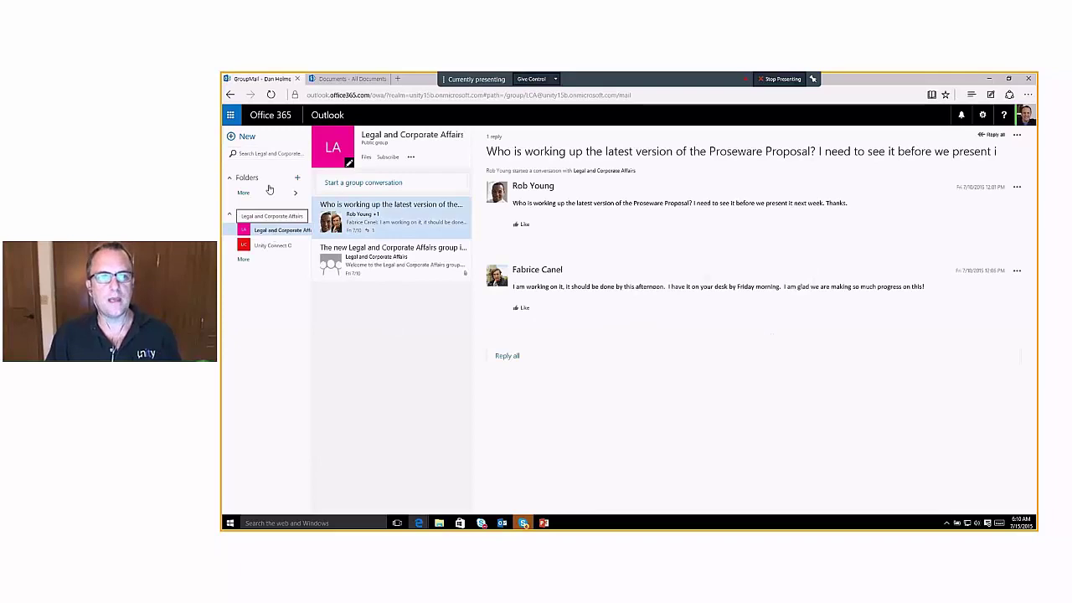
left_click(231, 116)
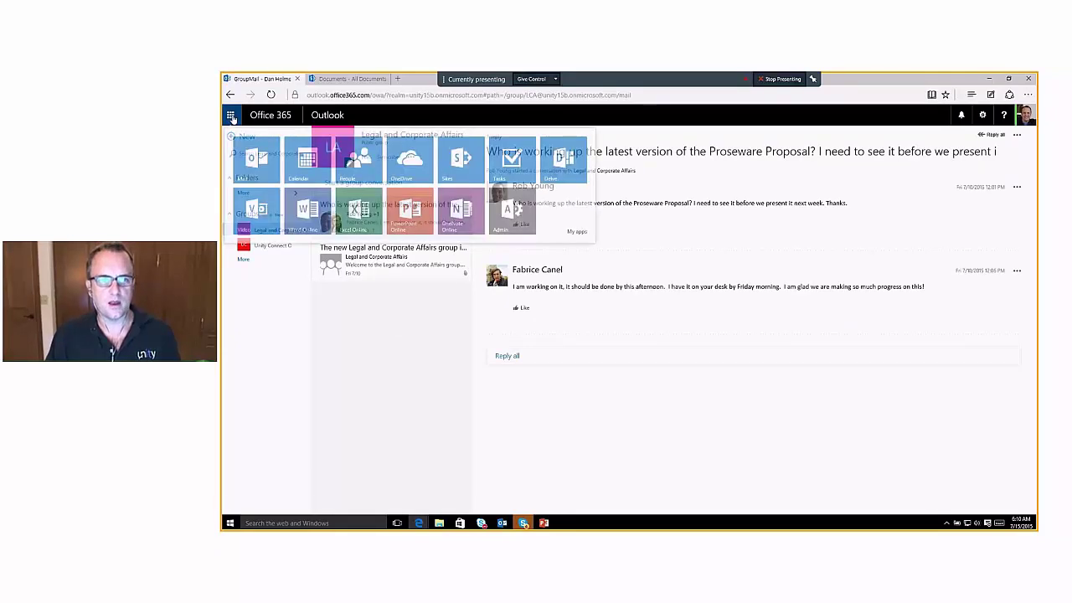
left_click(634, 424)
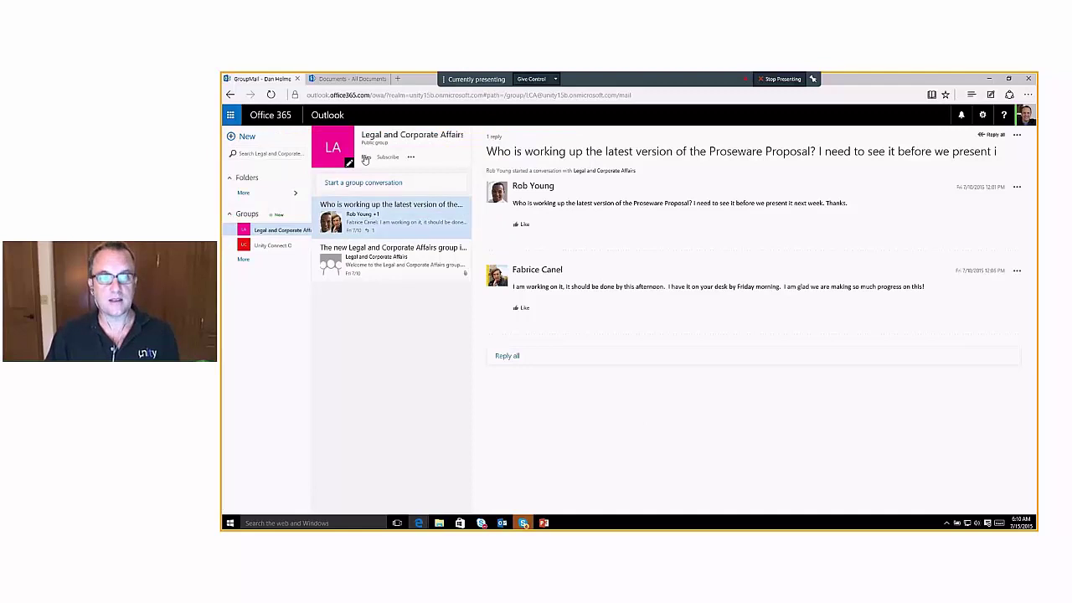
left_click(411, 158)
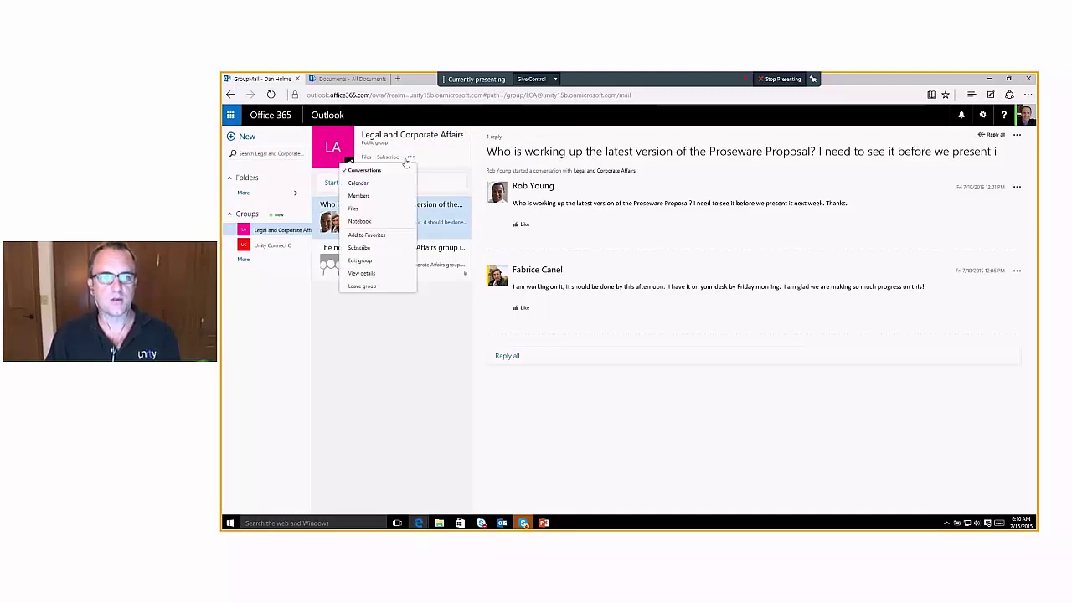
left_click(389, 208)
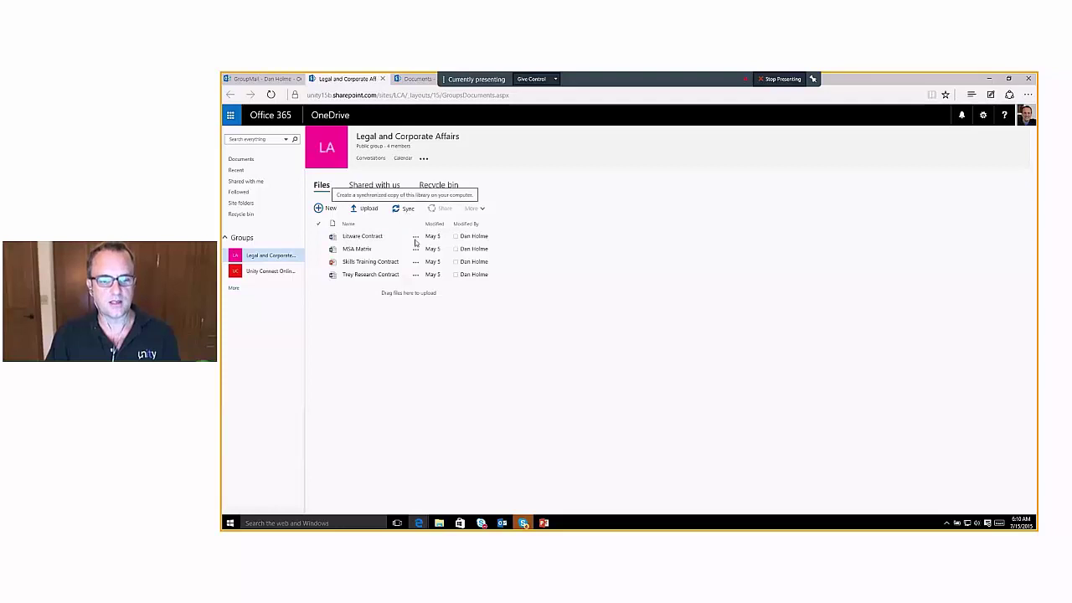
- View the synced Legal and Corporate Affairs library in File Explorer, then minimize the window
mouse_move(439, 521)
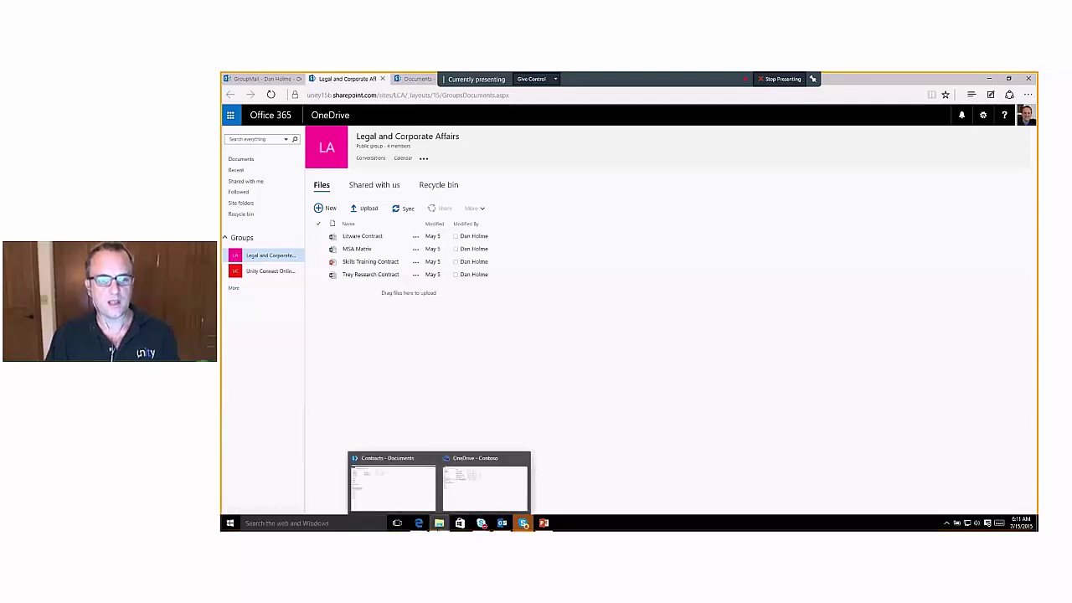
left_click(477, 481)
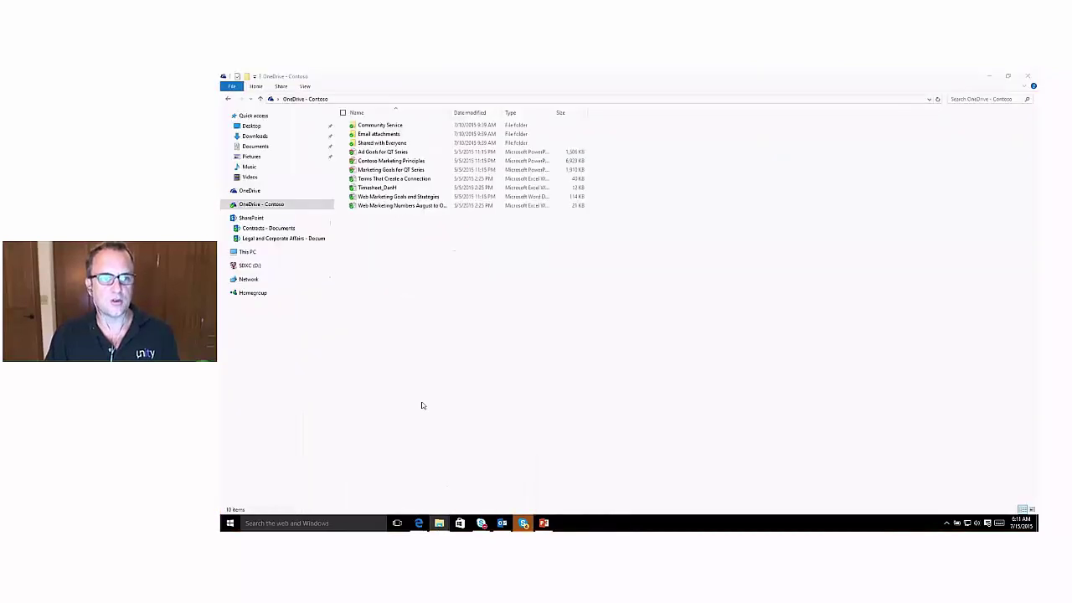
left_click(278, 239)
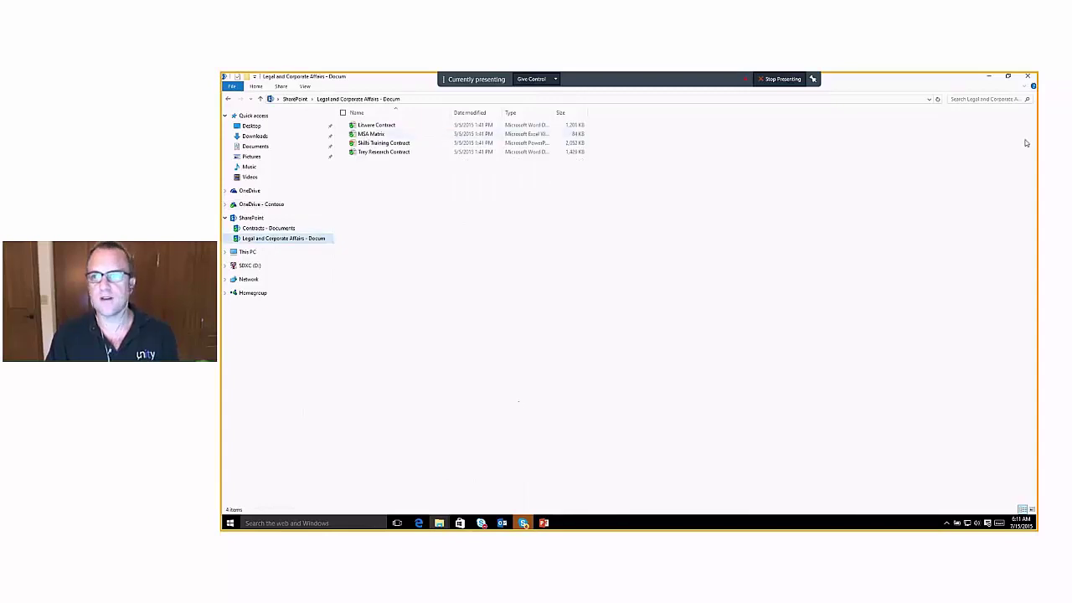
left_click(990, 77)
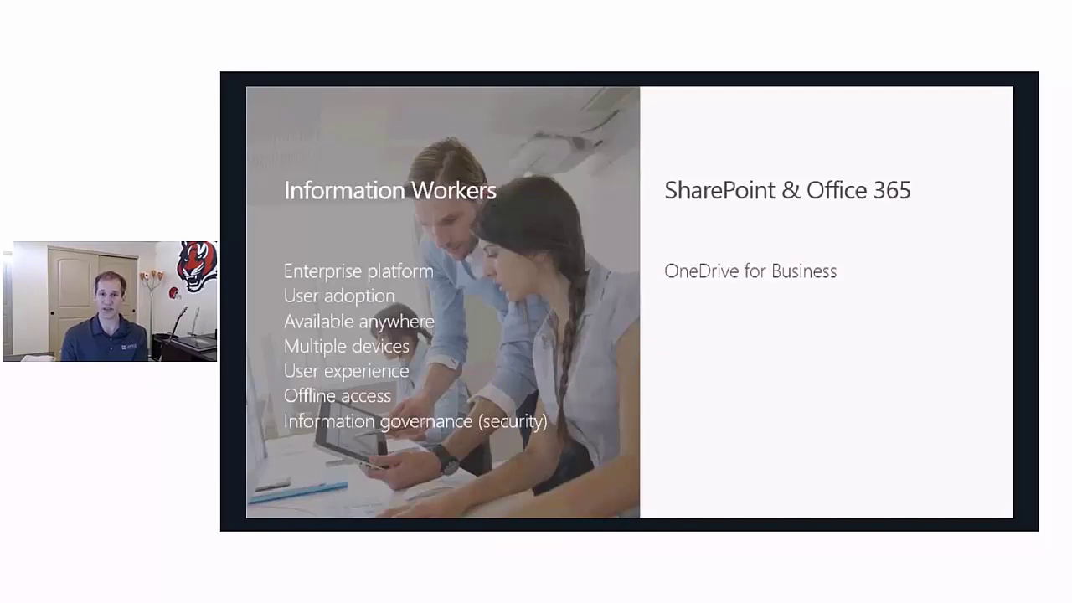
key("Right")
key("Right")
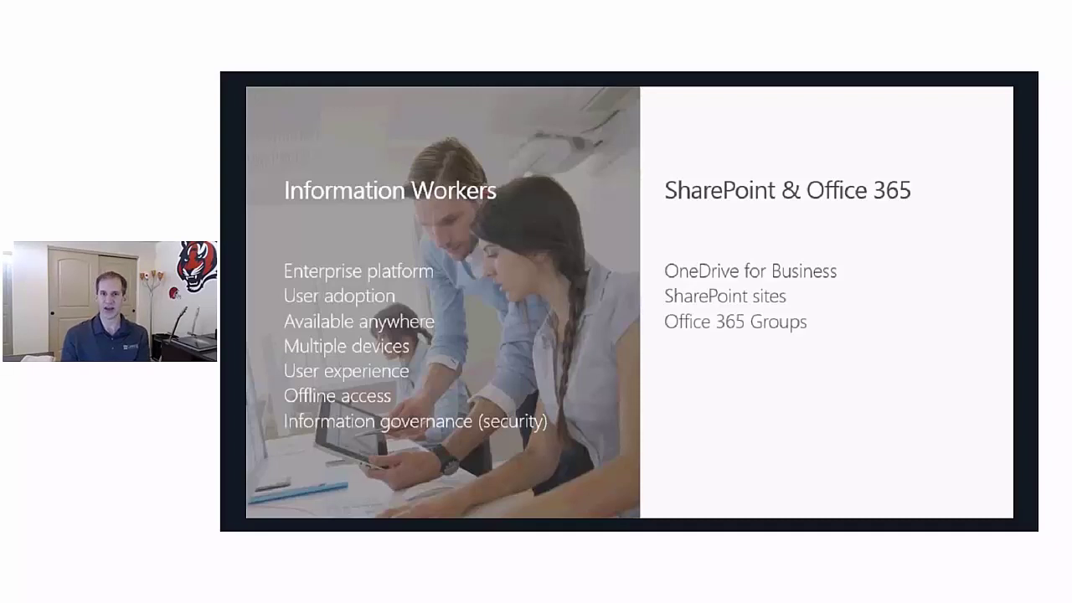
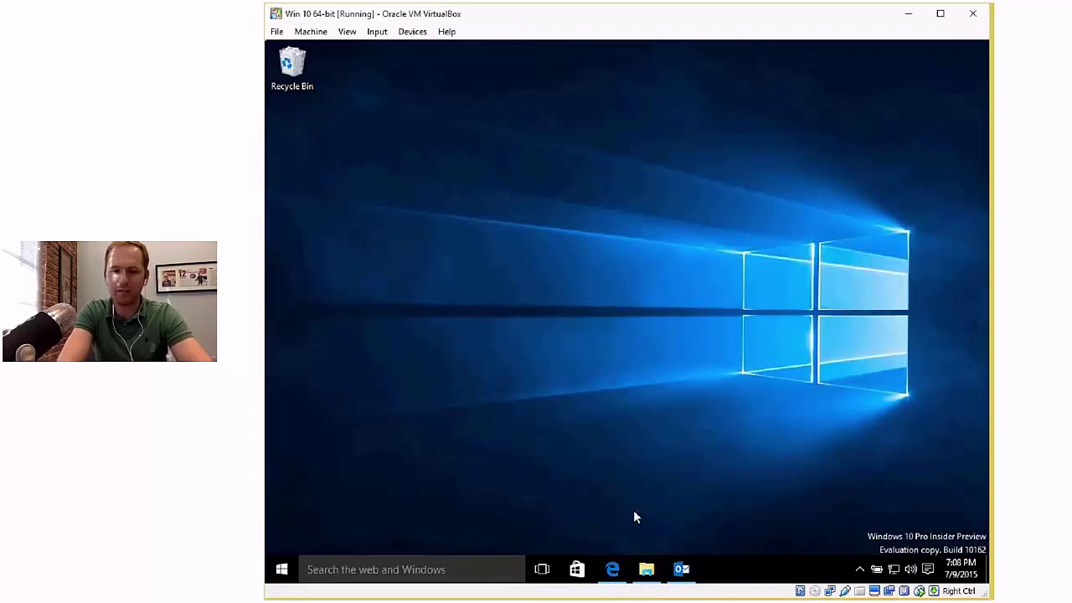
- Open File Explorer in the Windows 10 virtual machine and browse into the Colligo site under Colligo Engage
left_click(646, 573)
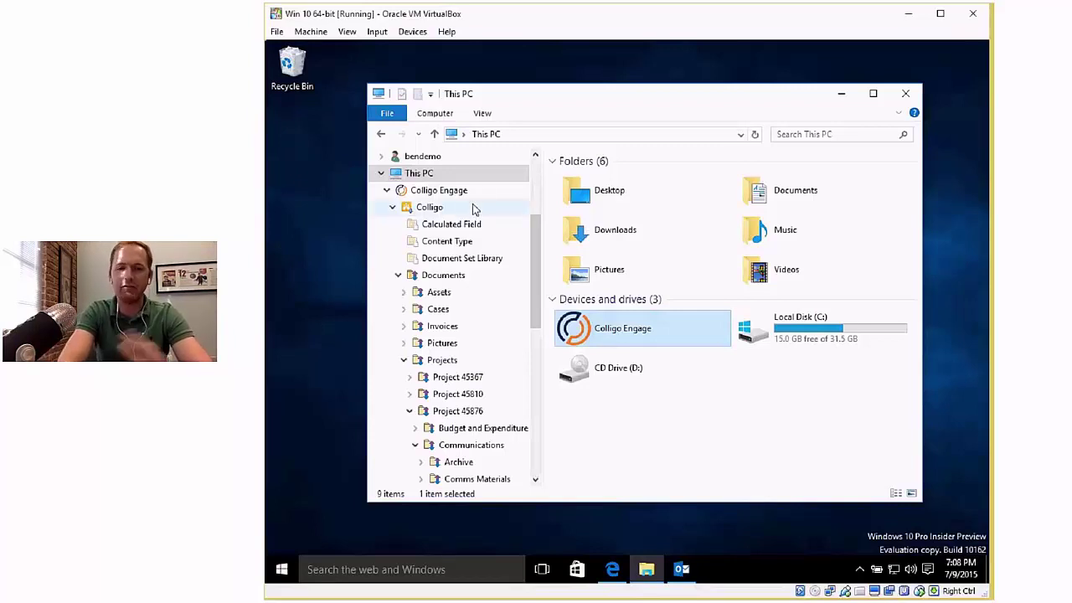
left_click(392, 208)
left_click(394, 265)
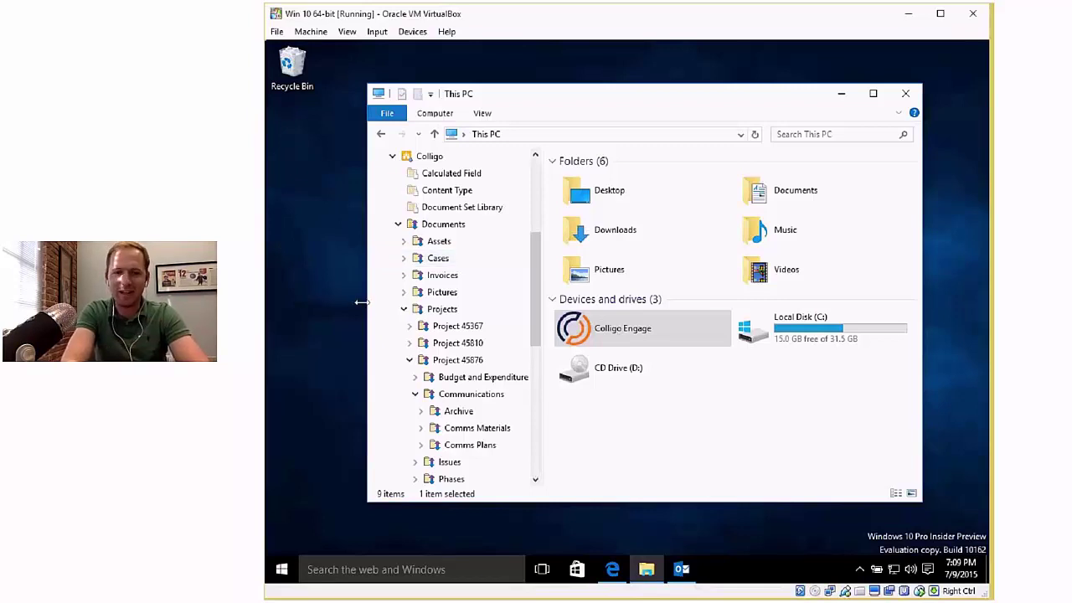
double_click(653, 331)
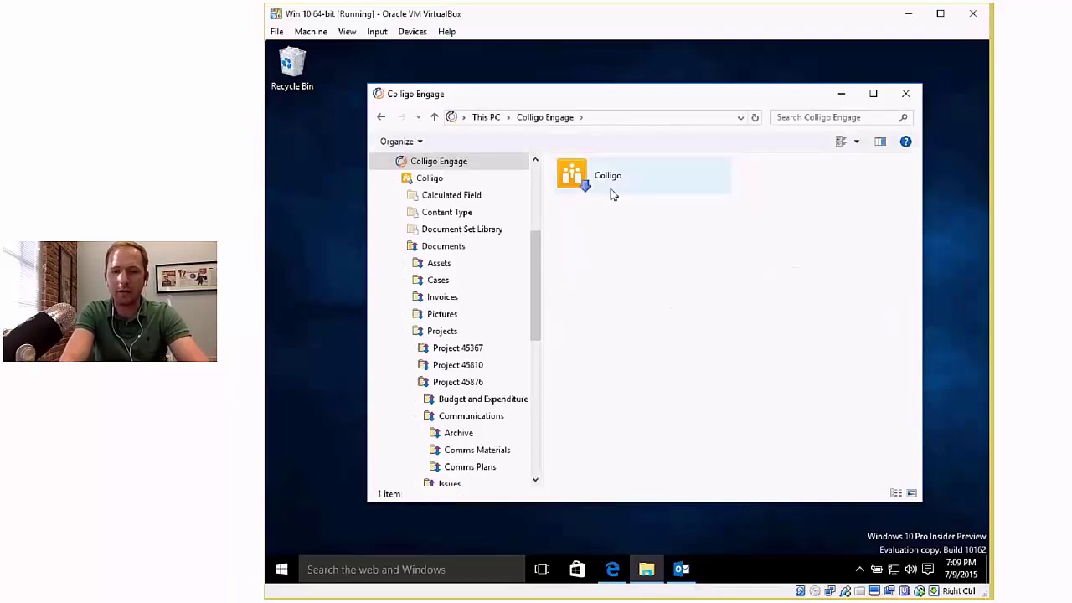
double_click(590, 180)
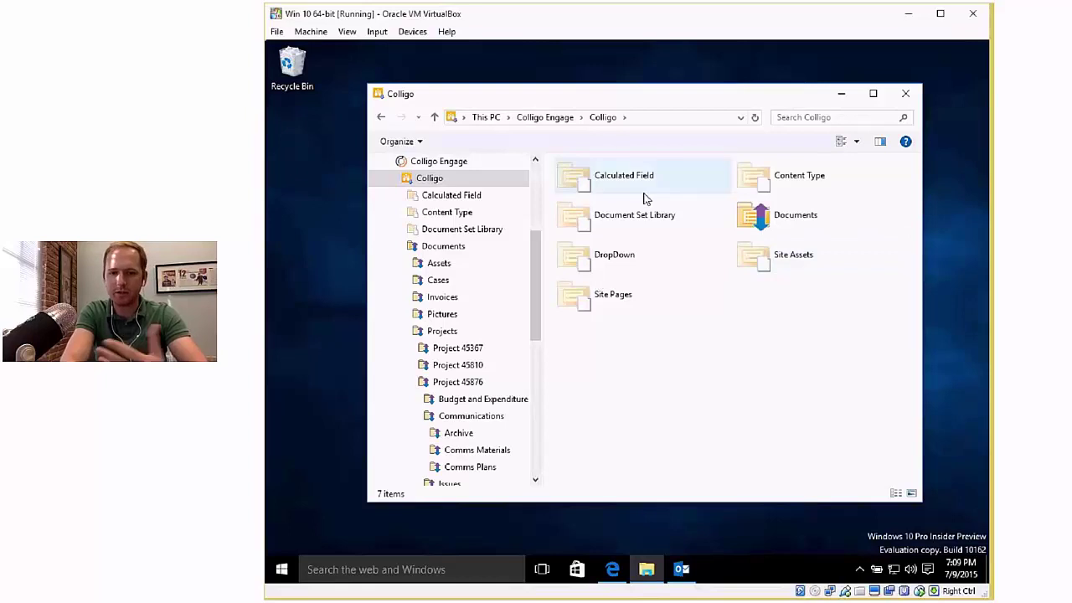
- Browse through Documents, Projects, Project 45876 and Communications to the Comms Materials folder
double_click(784, 224)
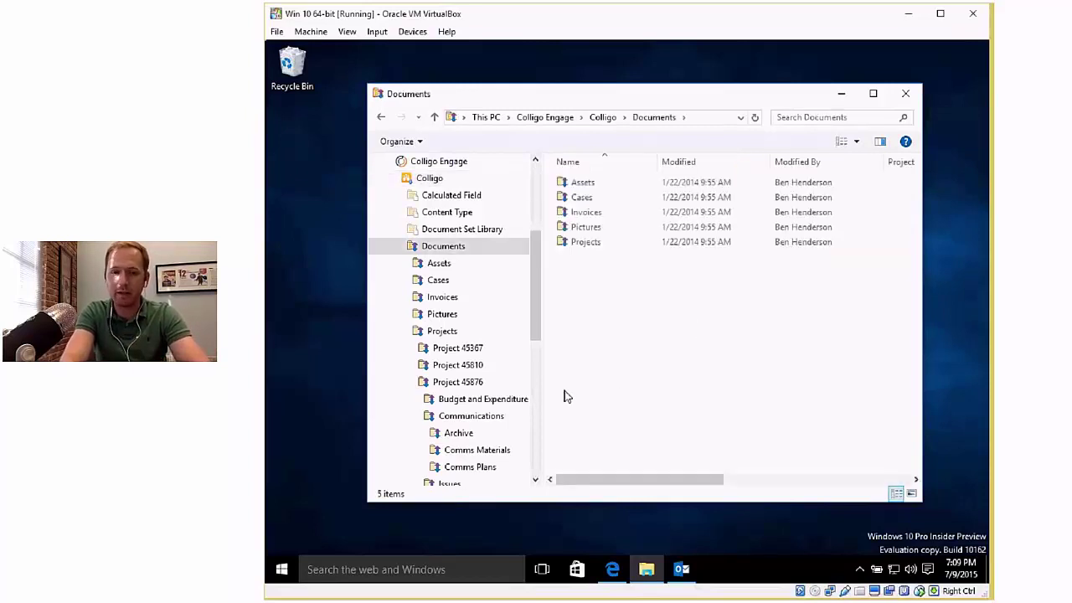
double_click(587, 242)
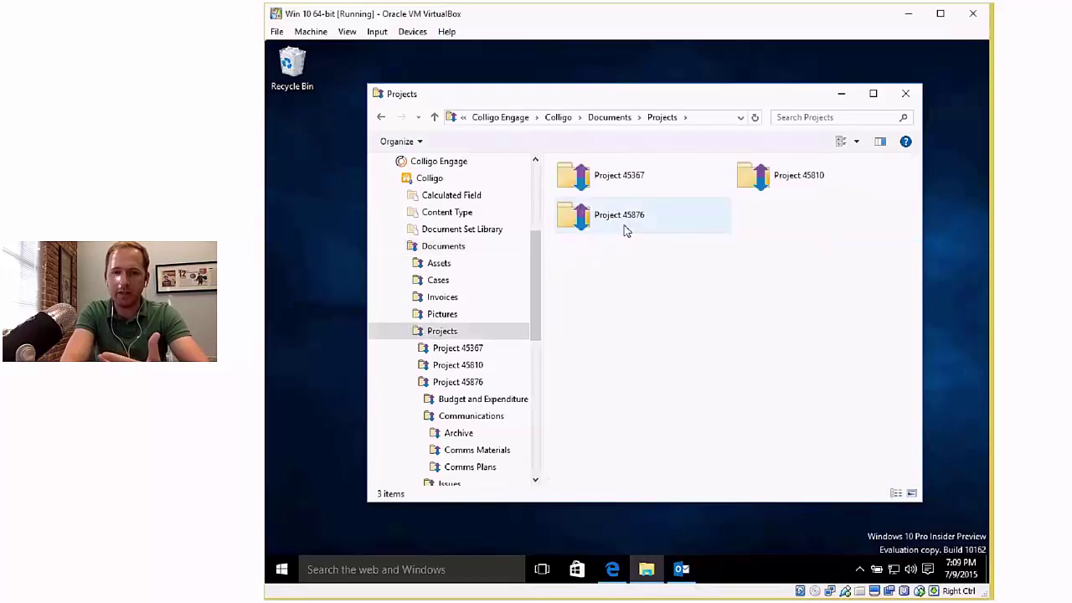
double_click(624, 226)
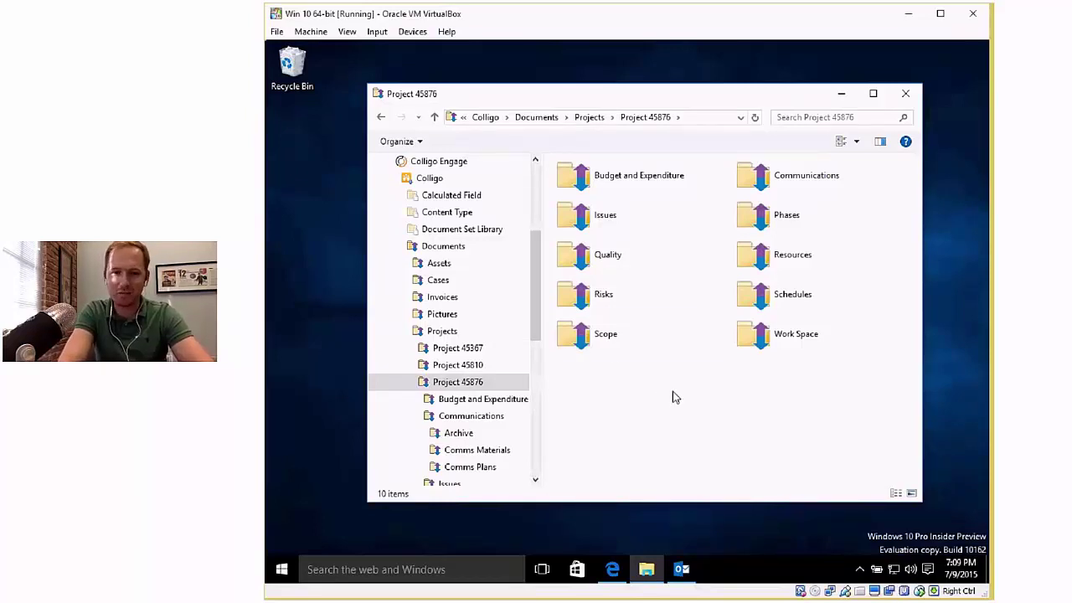
double_click(798, 176)
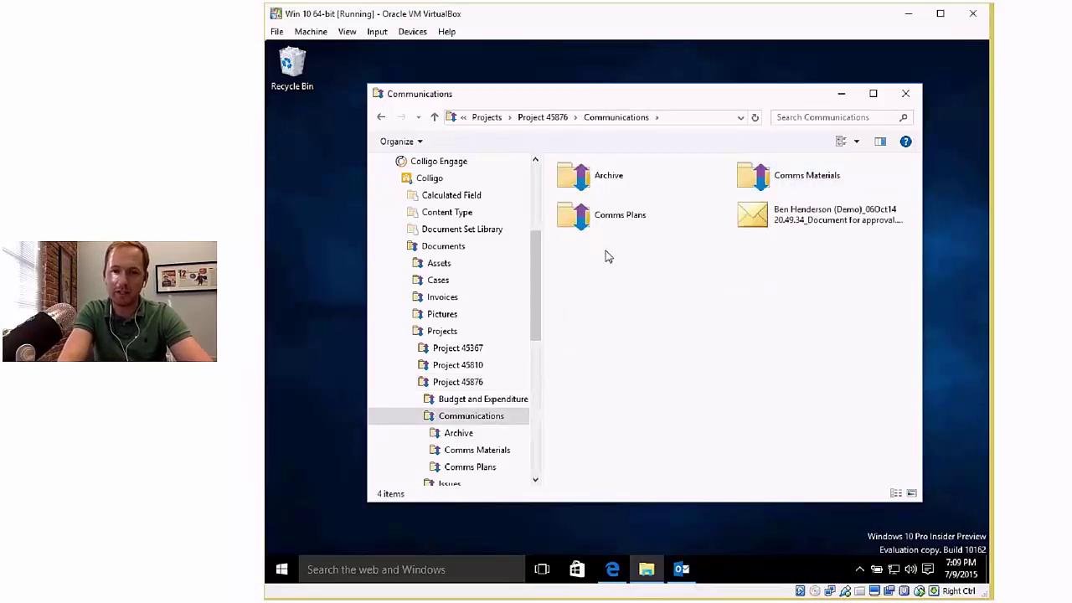
double_click(758, 177)
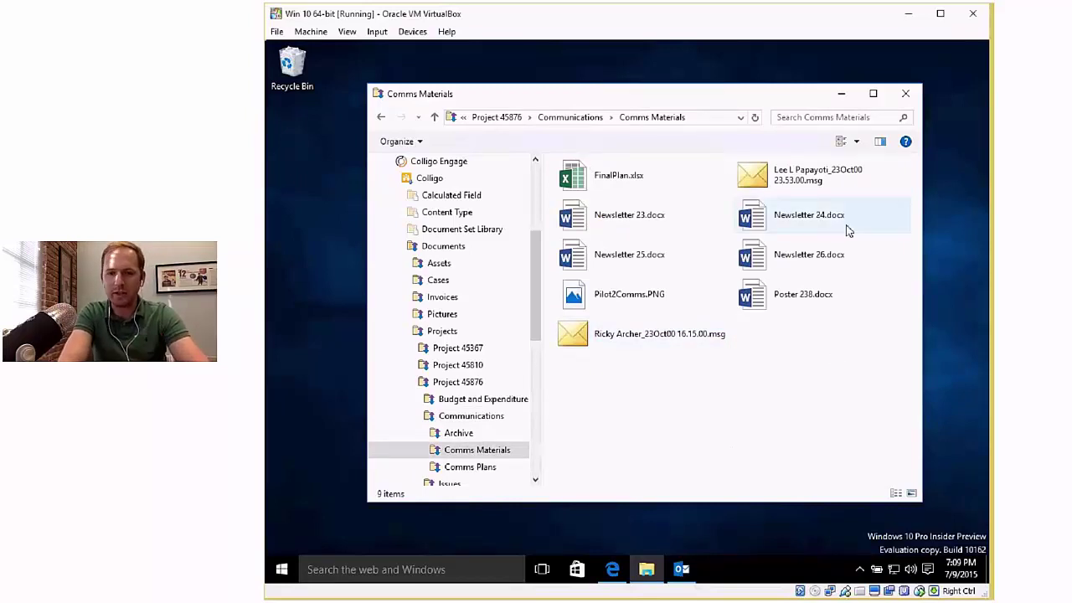
- Switch the Comms Materials folder to Details view and look across its metadata columns, including Project, Location and Lookup
left_click(857, 143)
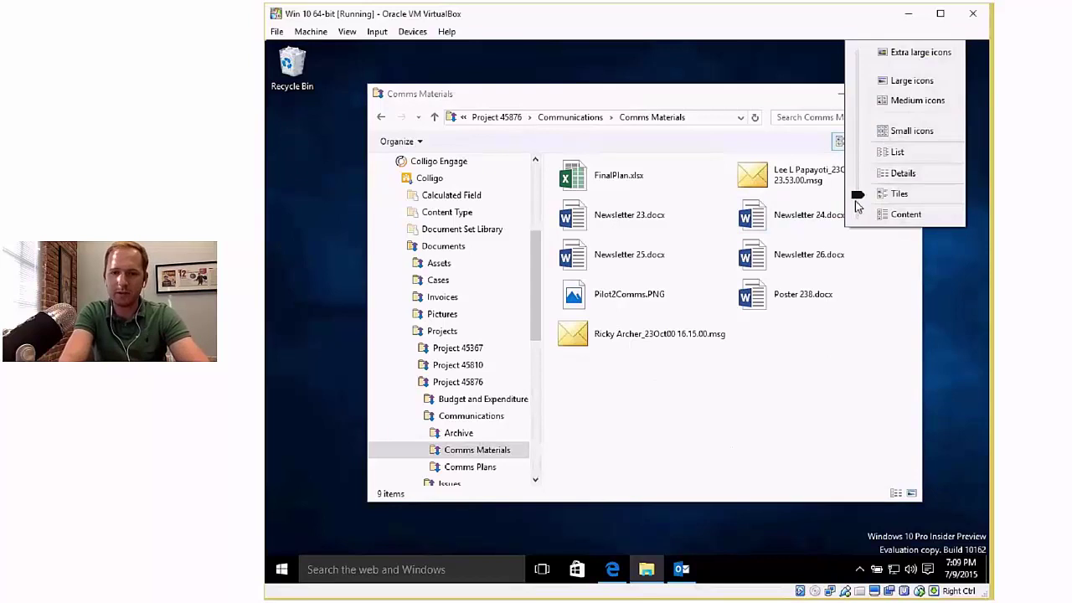
left_click_drag(858, 207, 857, 173)
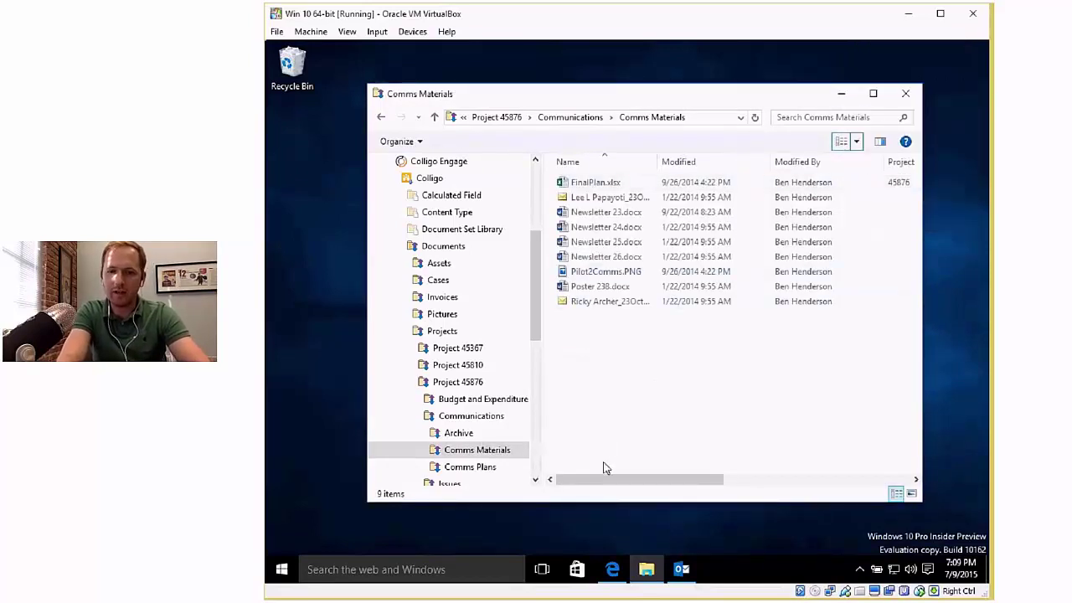
left_click_drag(608, 480, 659, 474)
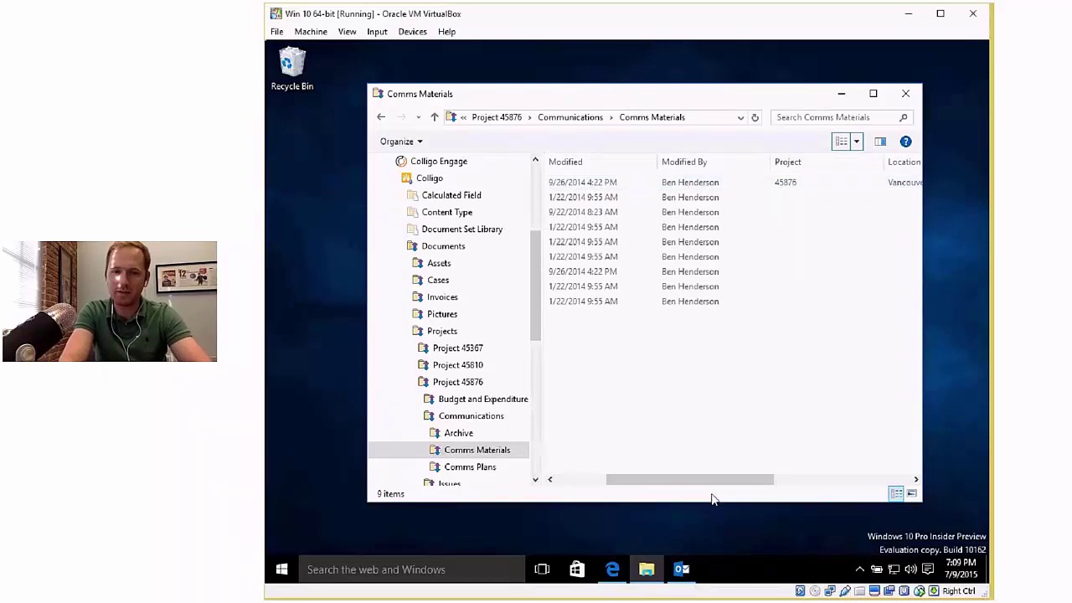
left_click_drag(701, 484, 782, 482)
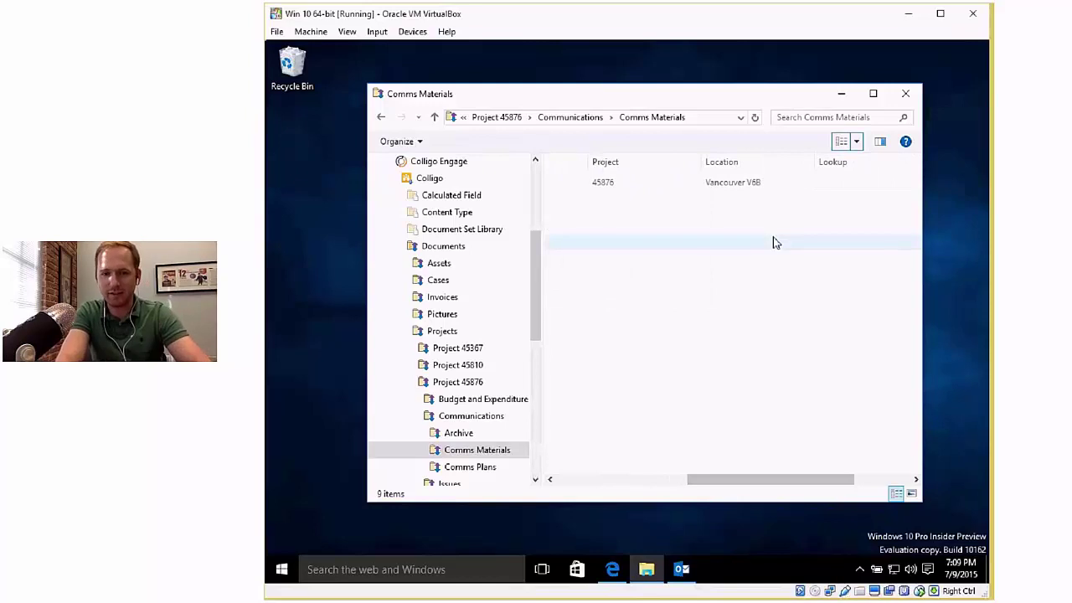
left_click_drag(725, 485, 592, 486)
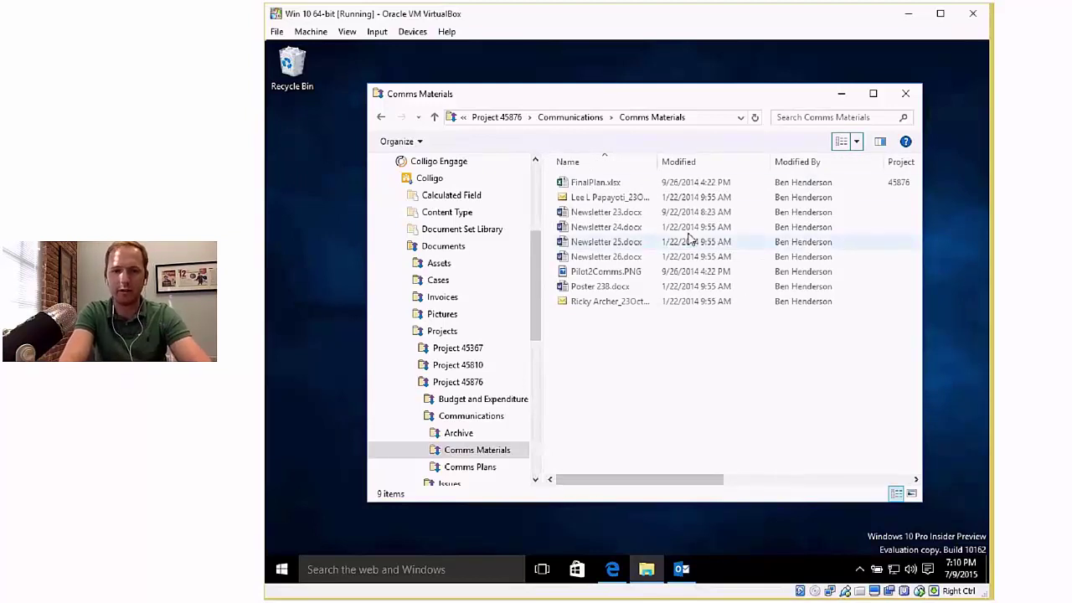
- View the SharePoint properties of FinalPlan.xlsx, then close them without making changes
right_click(581, 184)
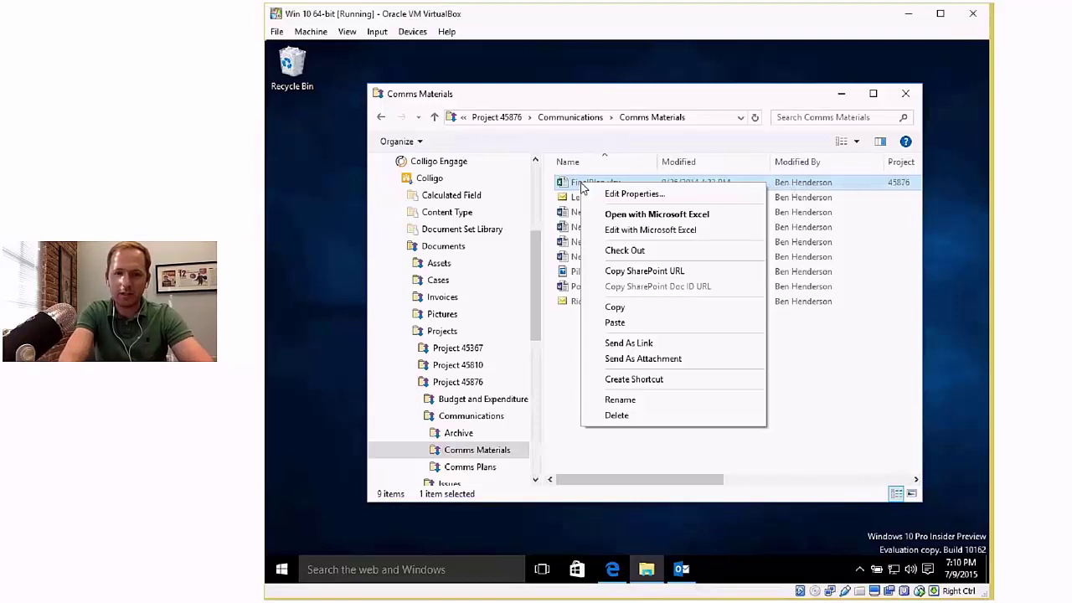
left_click(621, 195)
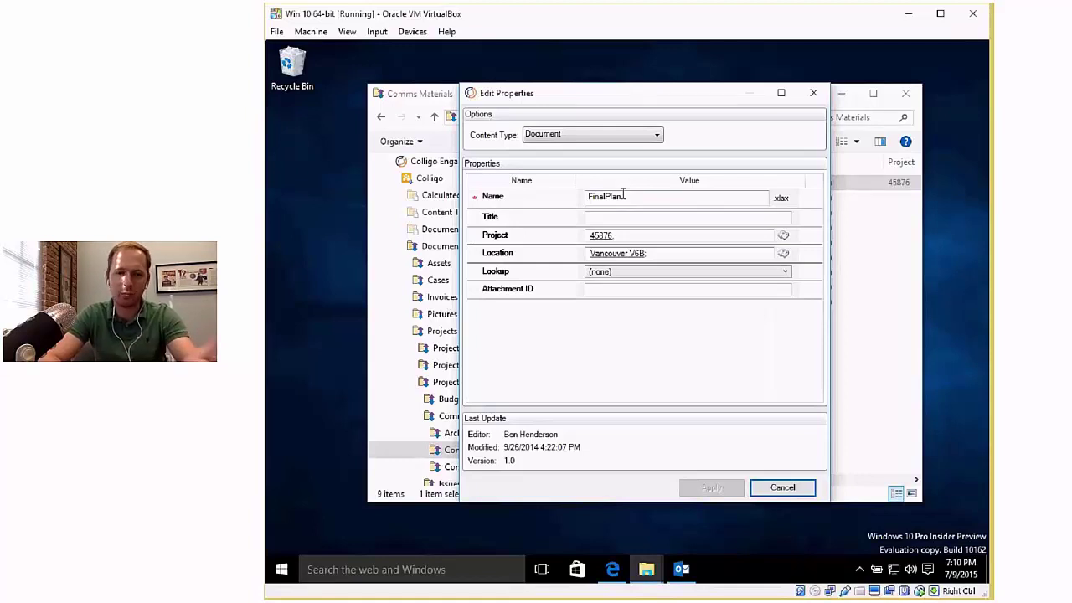
left_click(815, 93)
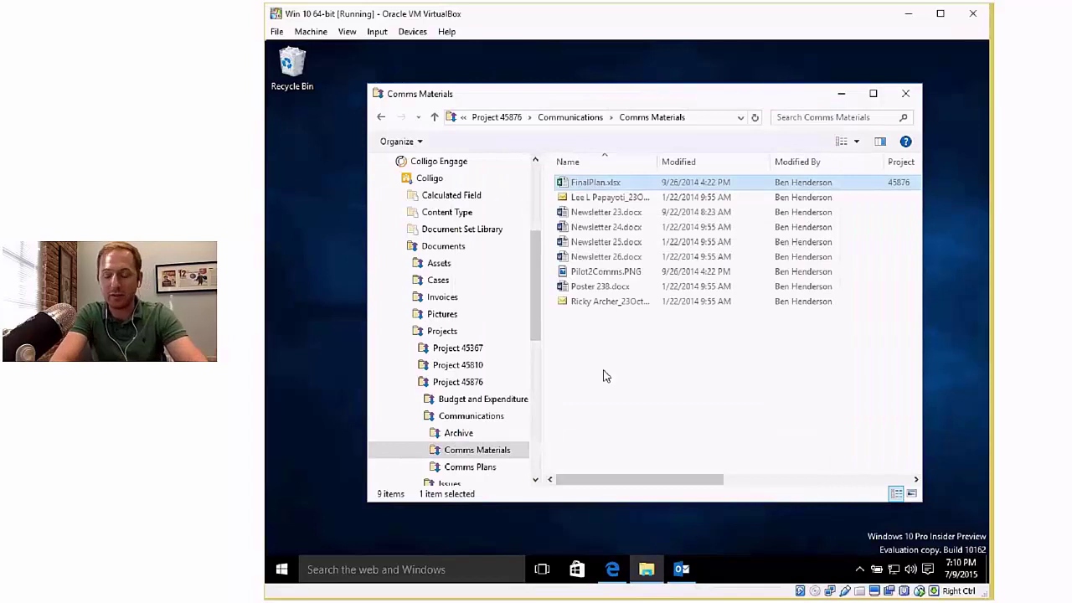
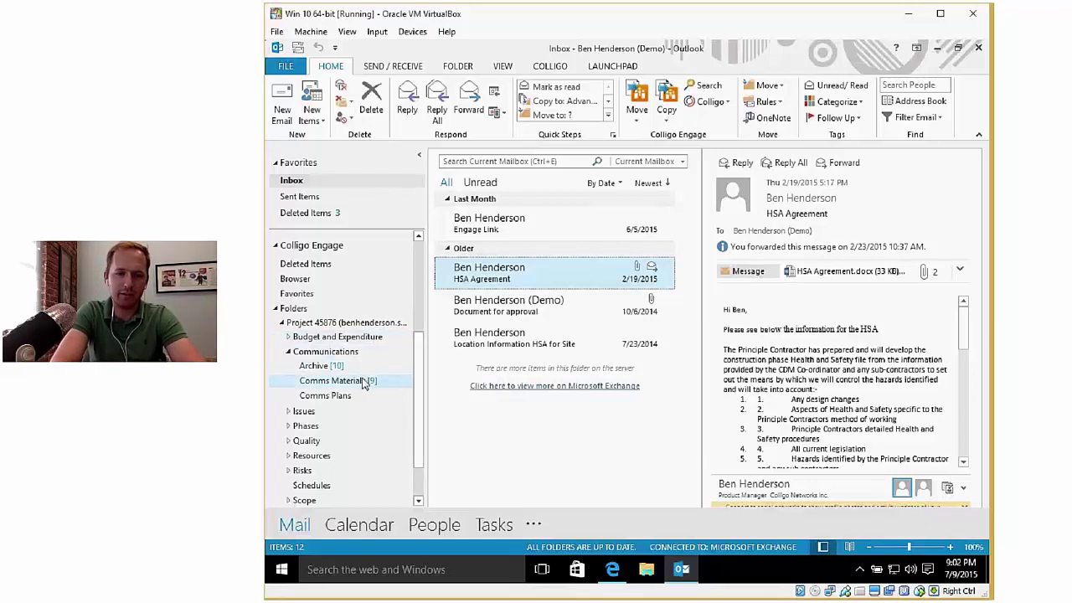
- In Outlook, view the Archive and Comms Materials folders of Project 45876 under Colligo Engage and preview FinalPlan.xlsx
left_click(326, 369)
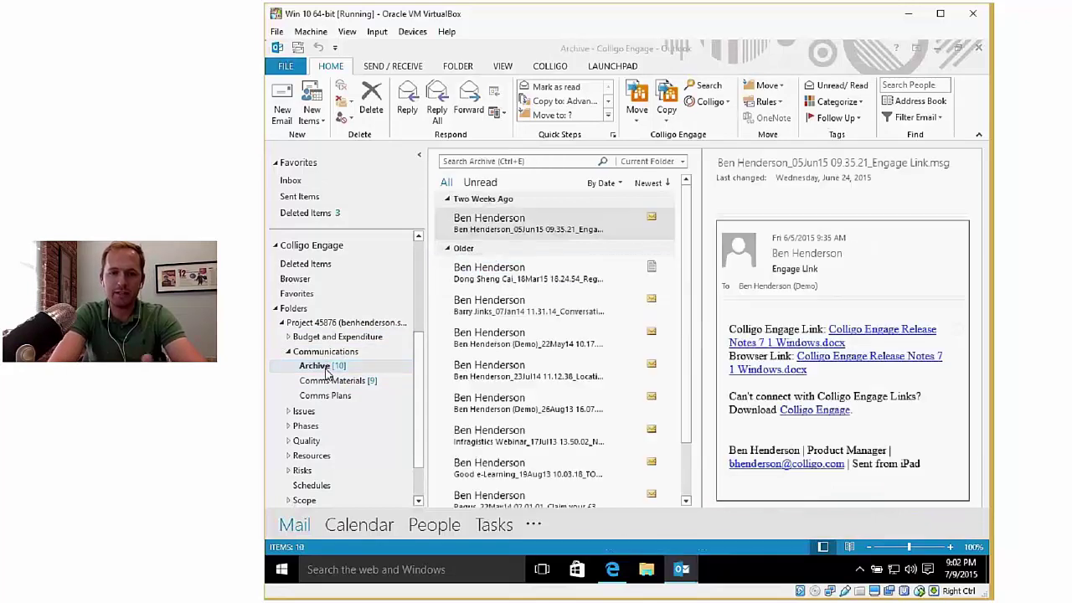
left_click(370, 380)
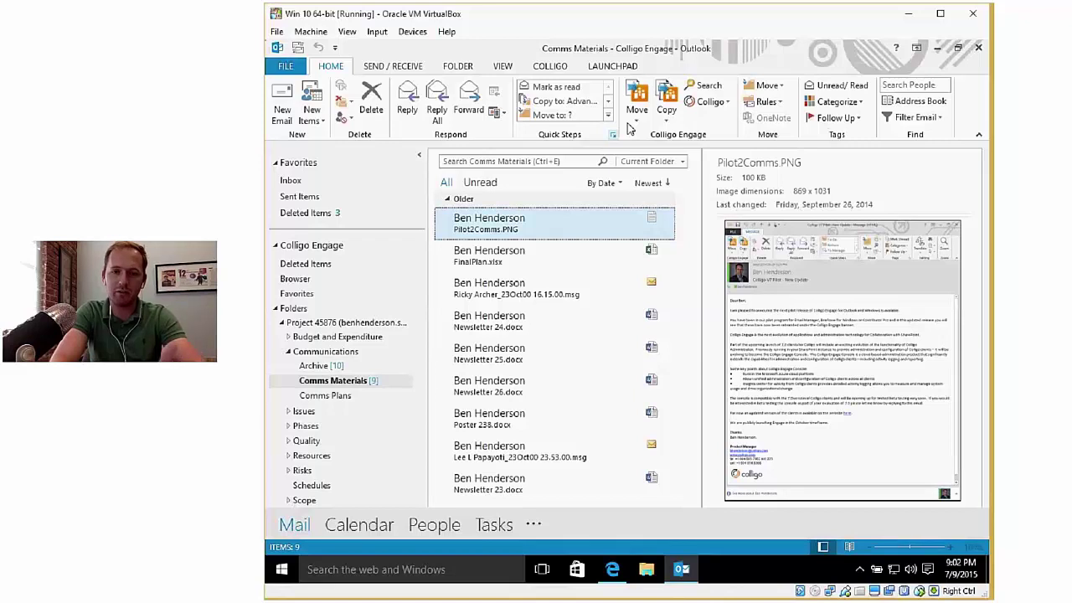
key("Down")
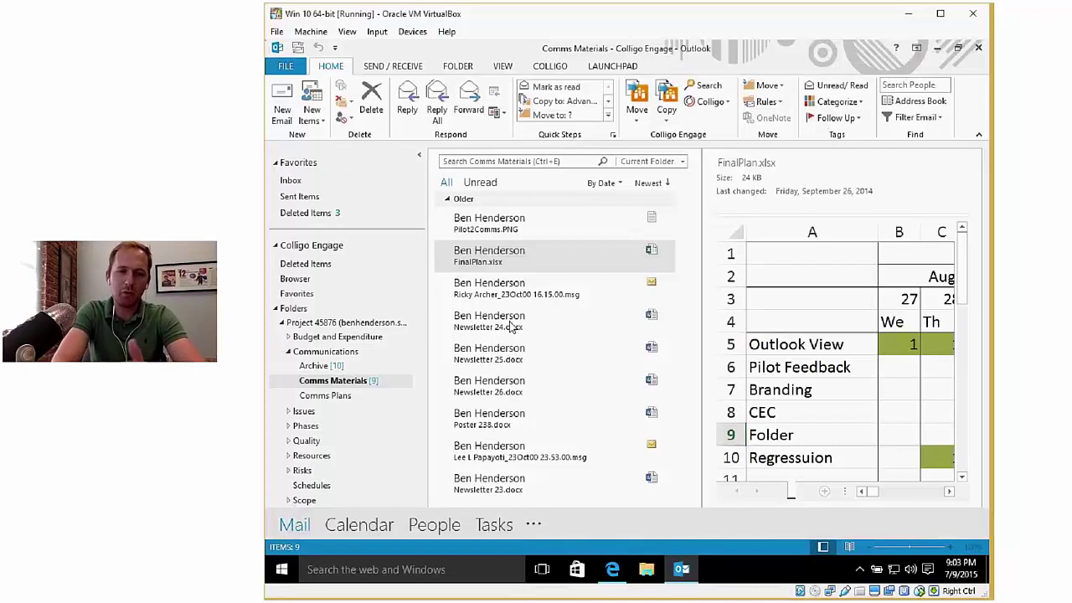
- File the HSA Agreement.docx attachment from the Inbox email into the Archive folder, accepting its proposed document properties
left_click(305, 182)
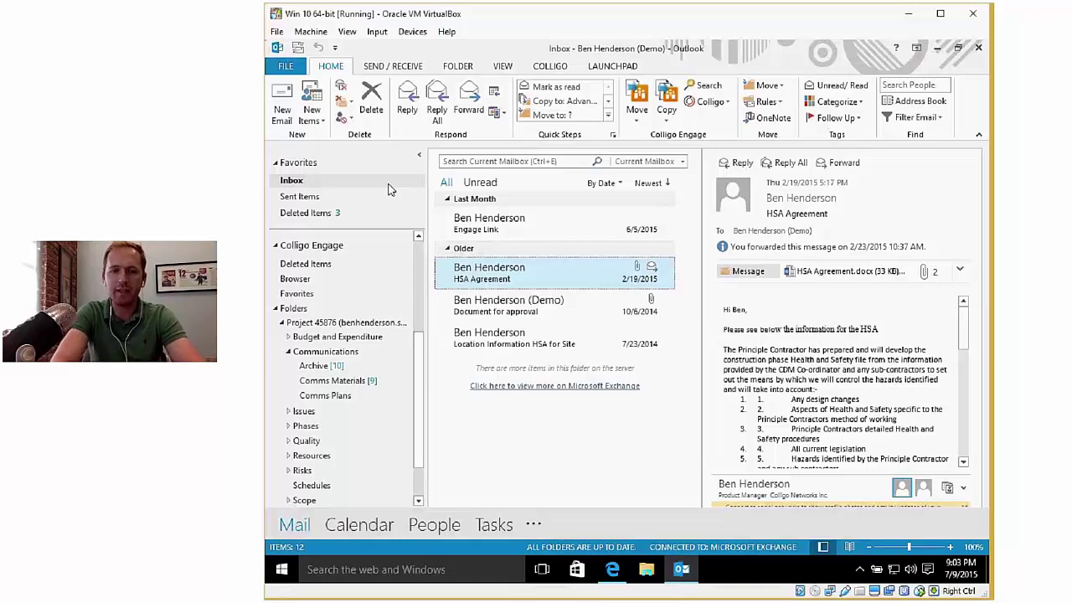
left_click(850, 276)
left_click_drag(850, 277, 351, 371)
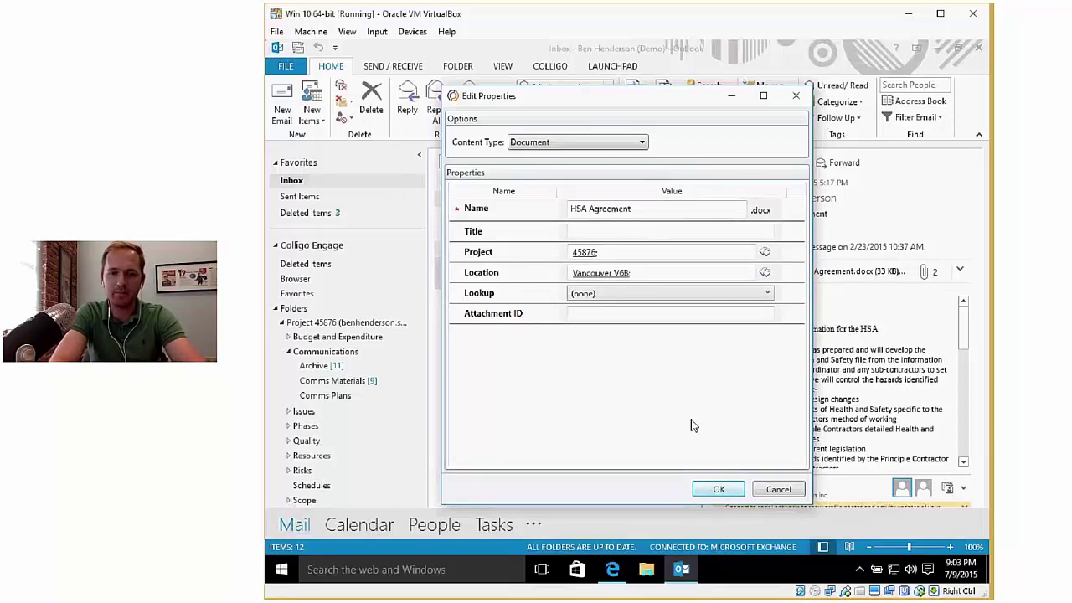
left_click(717, 492)
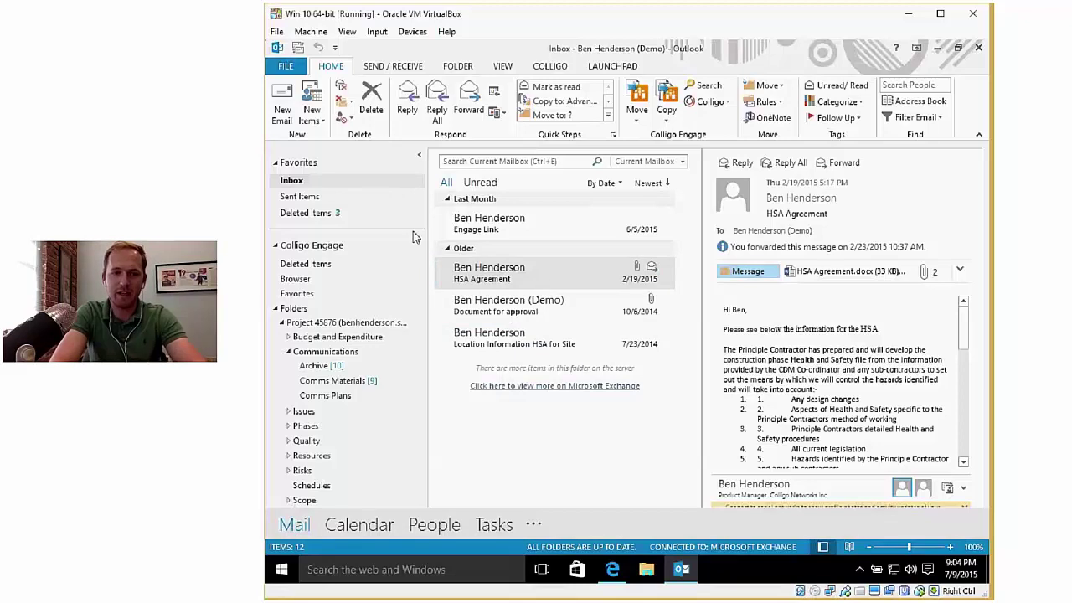
- View the Colligo Engage send and attach options in a new blank email, then close it
left_click(292, 108)
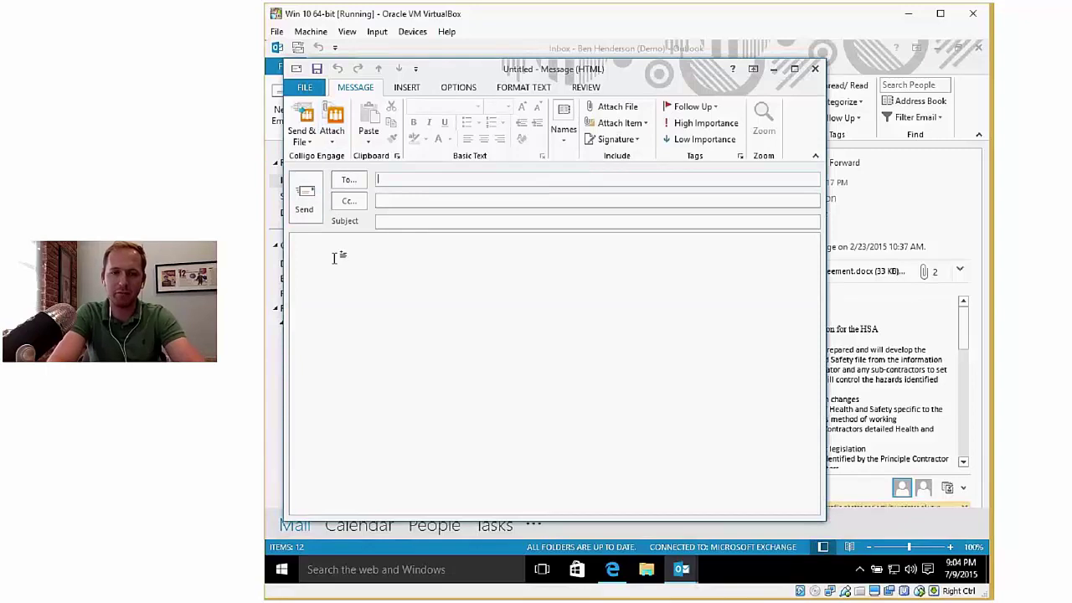
left_click(815, 72)
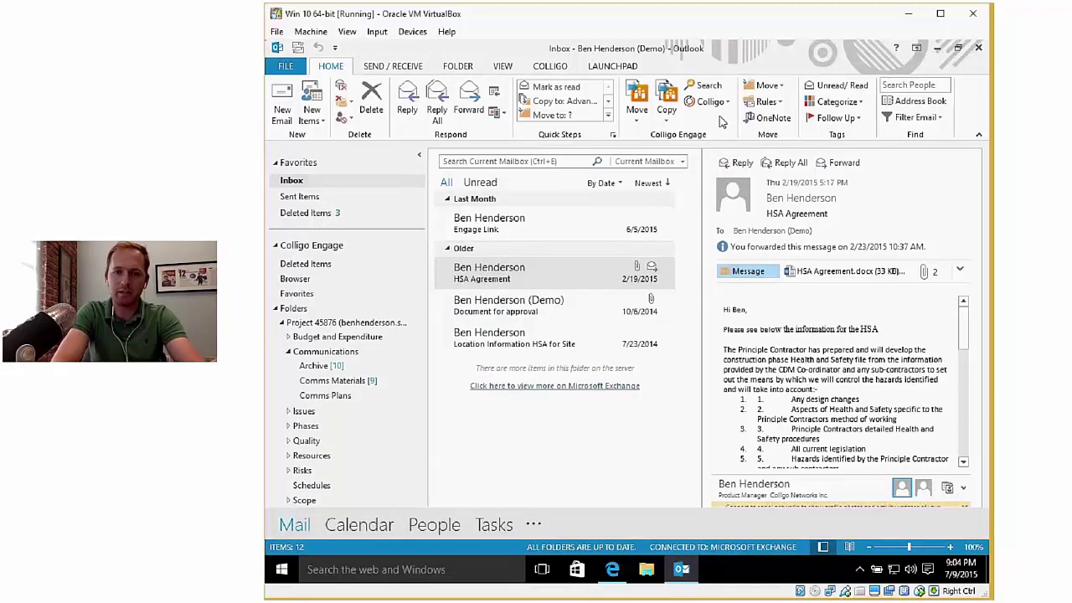
- Search SharePoint for "test" using the Colligo Engage search
left_click(704, 85)
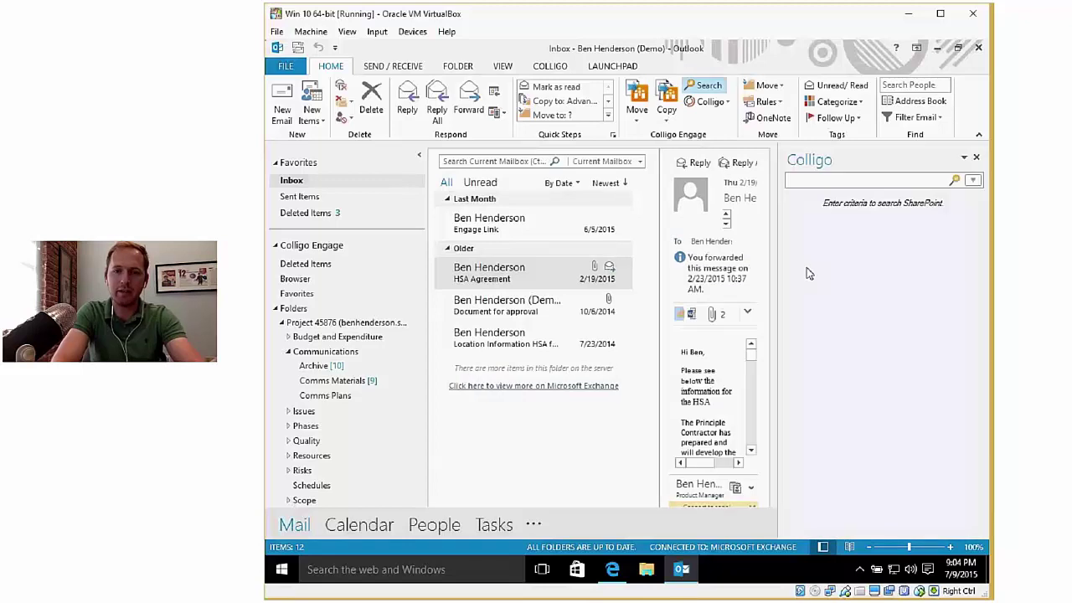
left_click(829, 180)
type("H")
key("BackSpace")
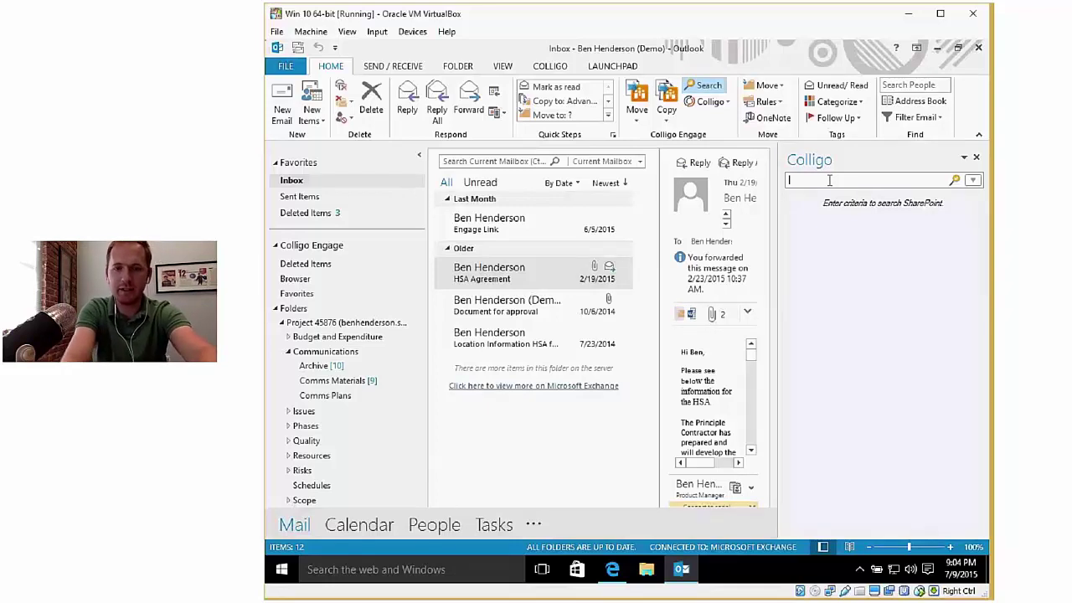
type("test")
key("Return")
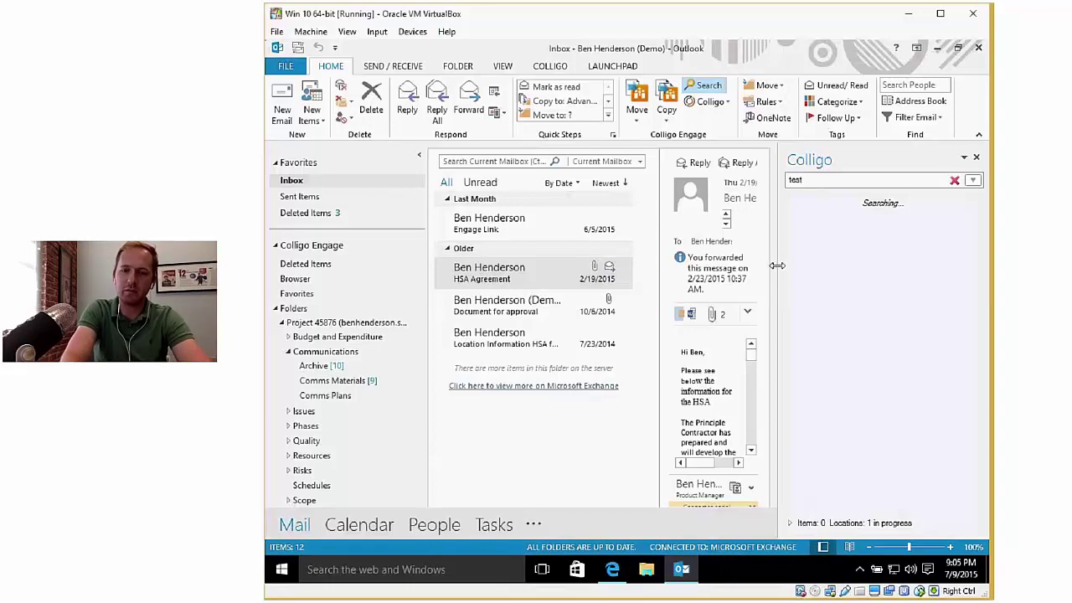
- Narrow the Colligo search pane, widen the reading pane, and show the available actions for the first search result
left_click_drag(777, 266, 821, 266)
left_click_drag(662, 276, 632, 283)
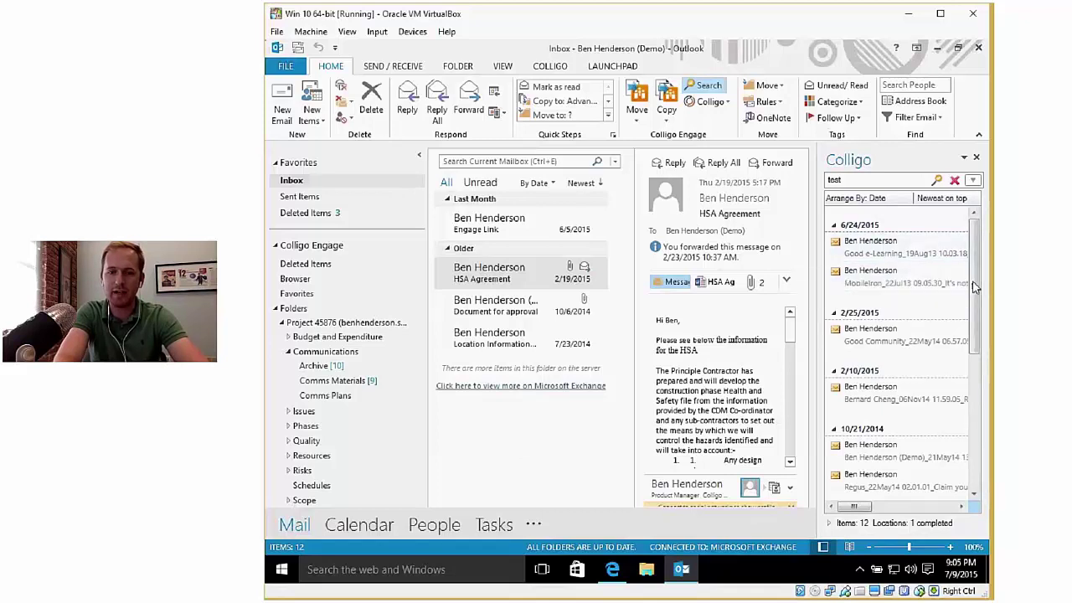
scroll(974, 248, "down", 1)
scroll(974, 248, "up", 1)
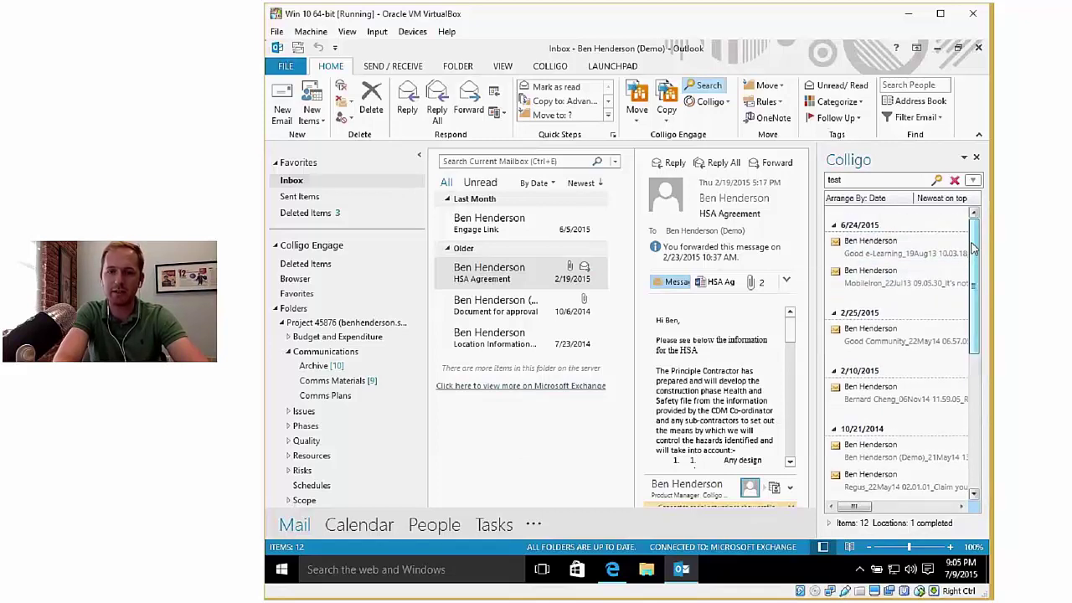
right_click(887, 252)
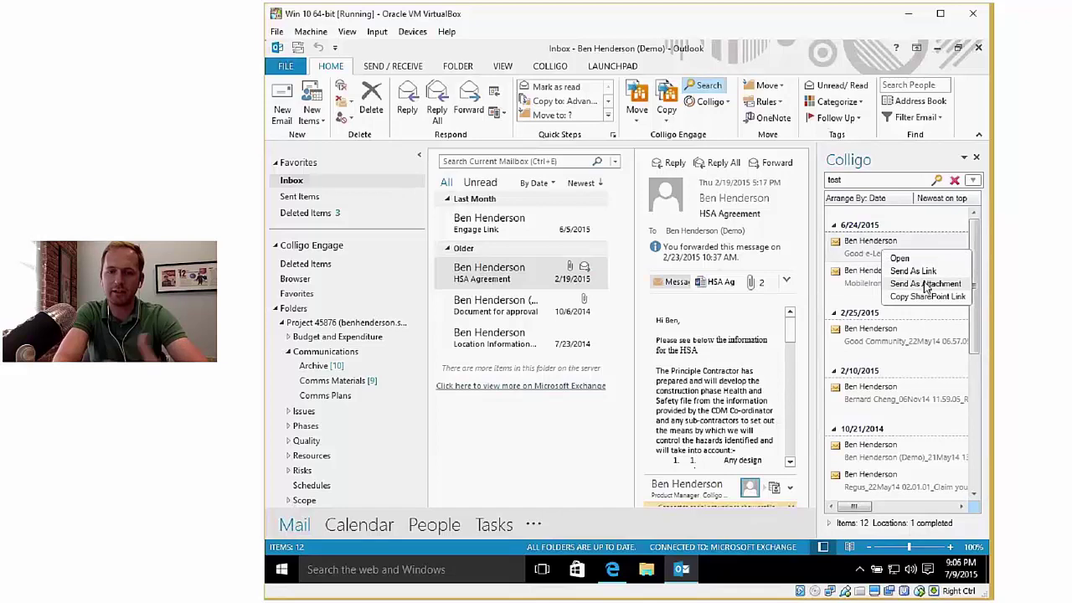